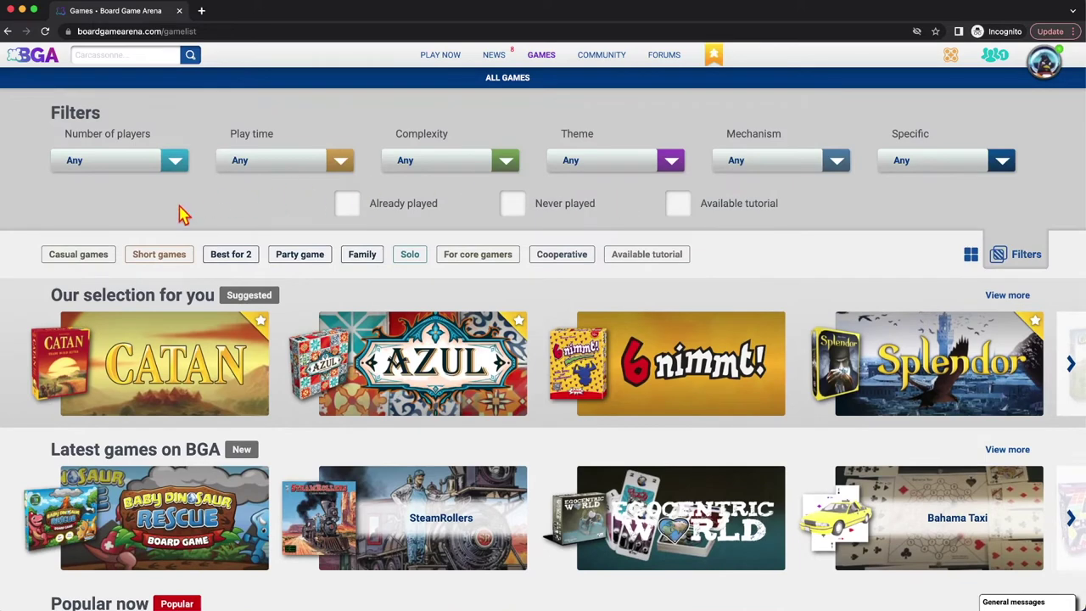
Filter the game list to Best for 2, browse the matching games, and remove the filter.
click(241, 263)
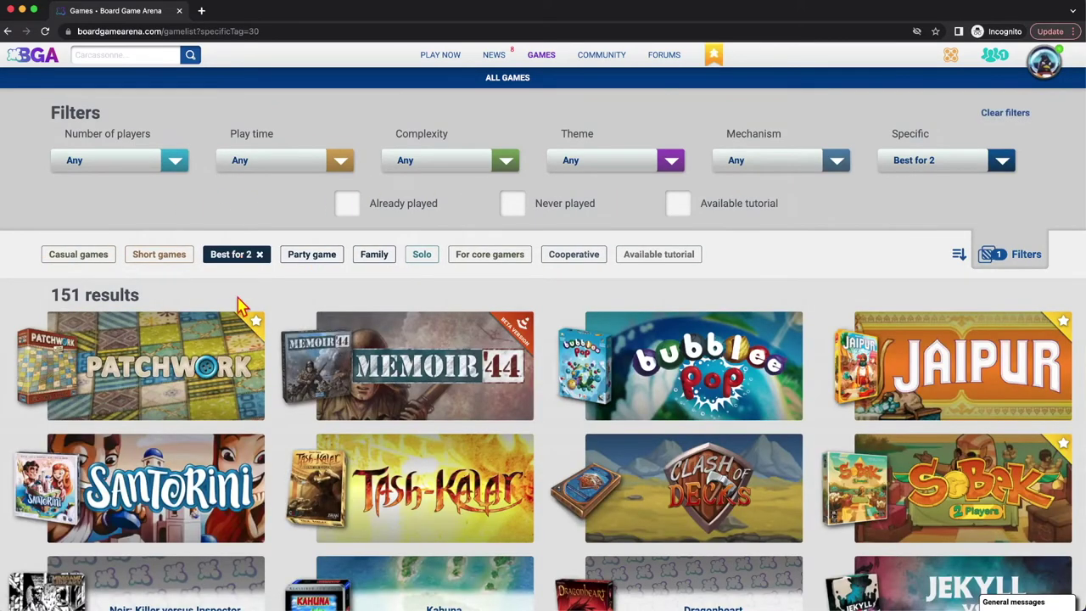
scroll(553, 430, down, 2)
scroll(553, 430, down, 5)
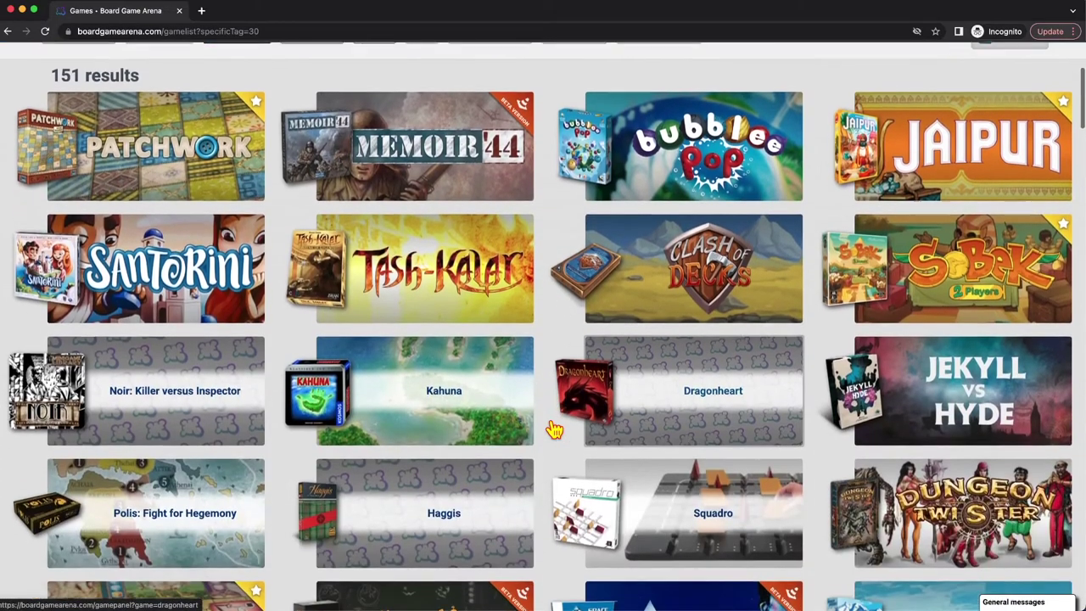
scroll(554, 431, up, 7)
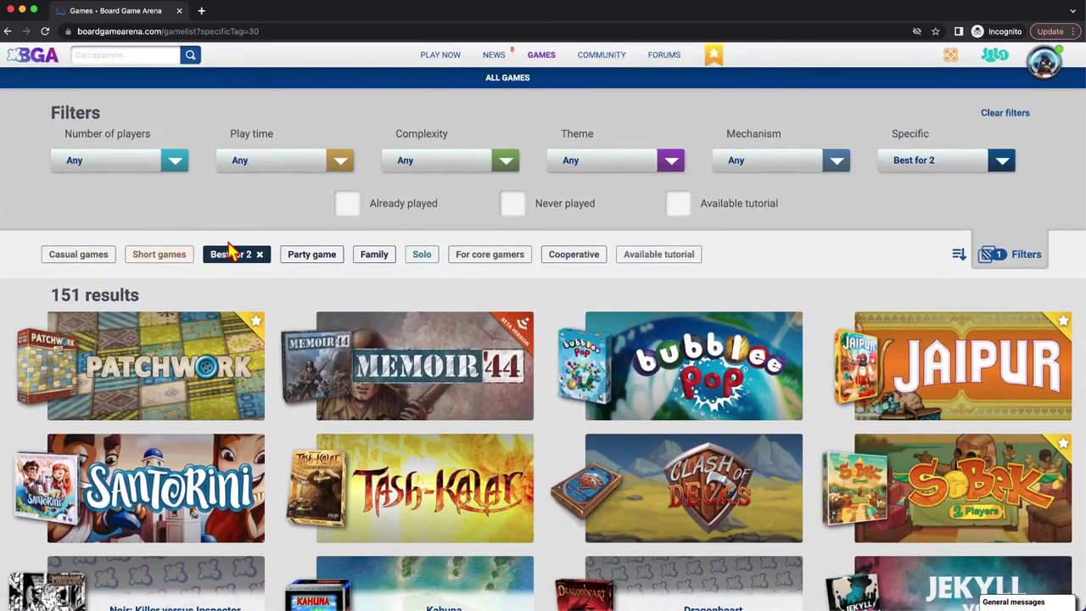
click(259, 255)
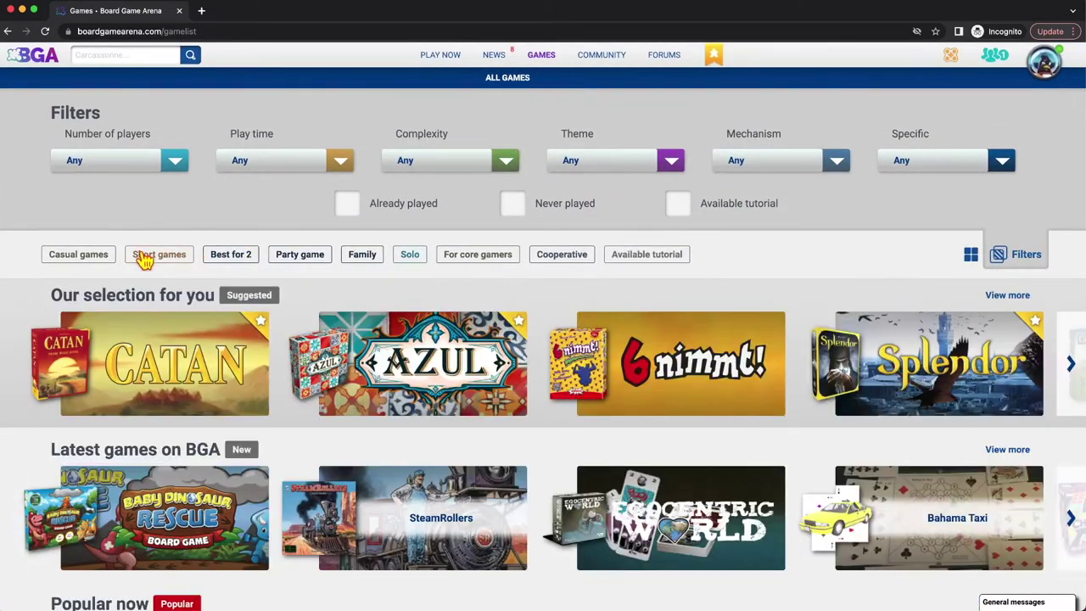
Browse the Family games and the Solo games one after the other, removing each filter when done.
click(362, 256)
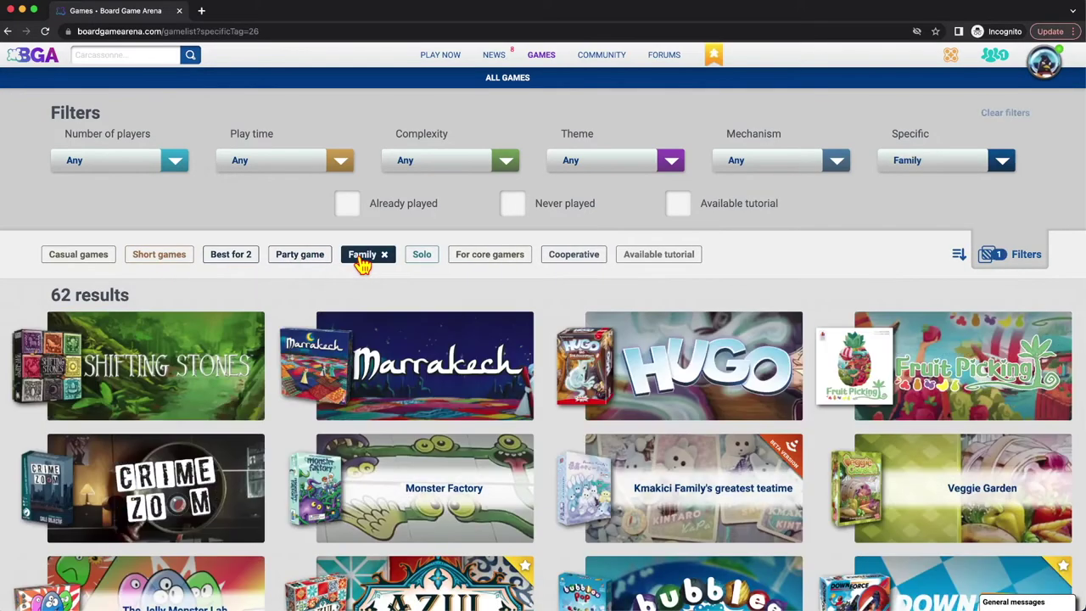
click(383, 258)
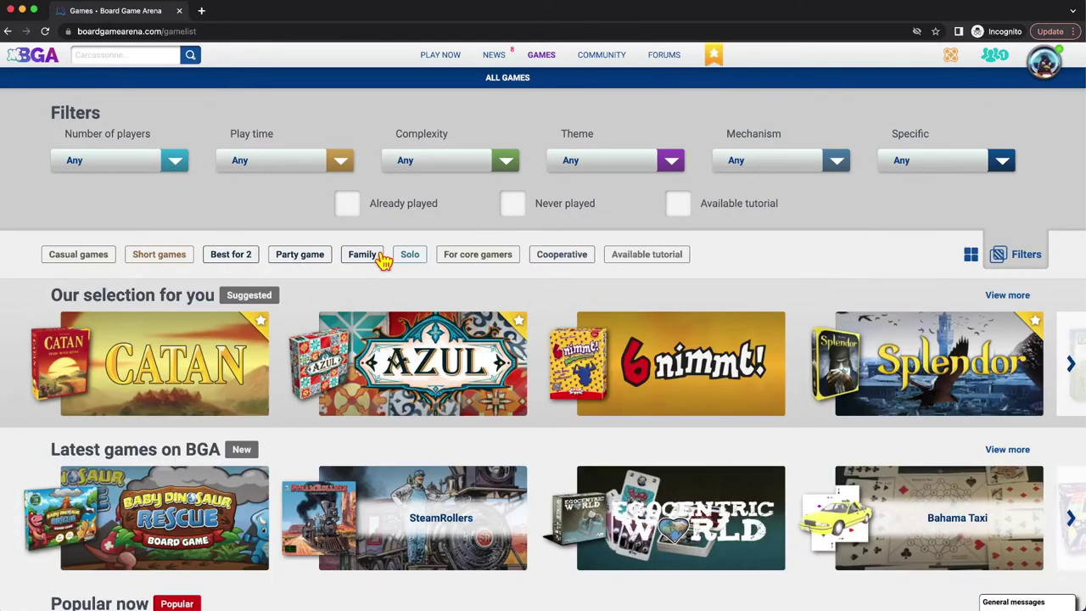
click(406, 258)
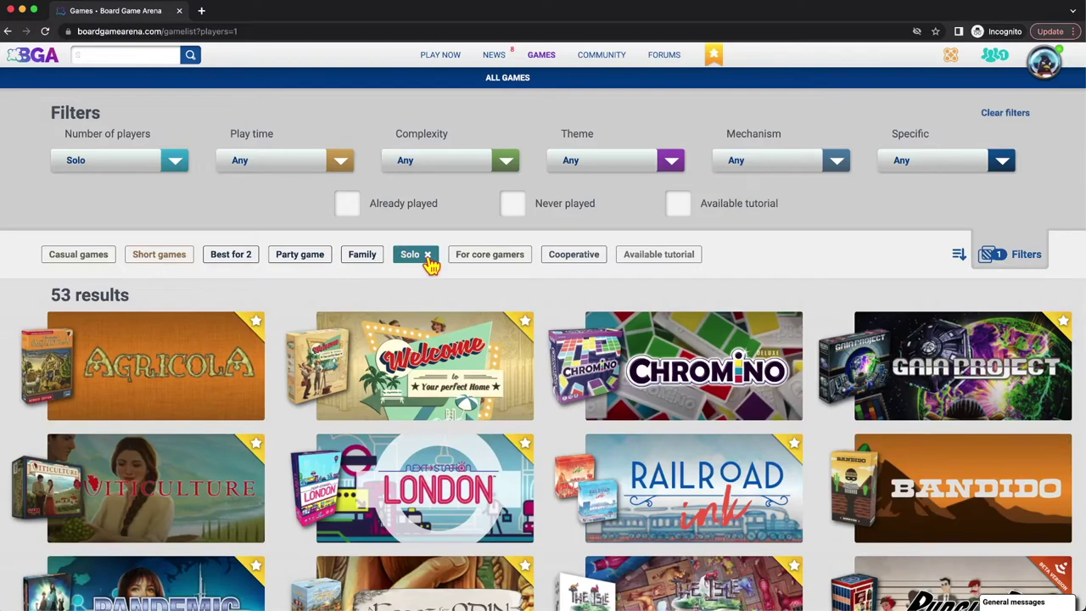
click(428, 258)
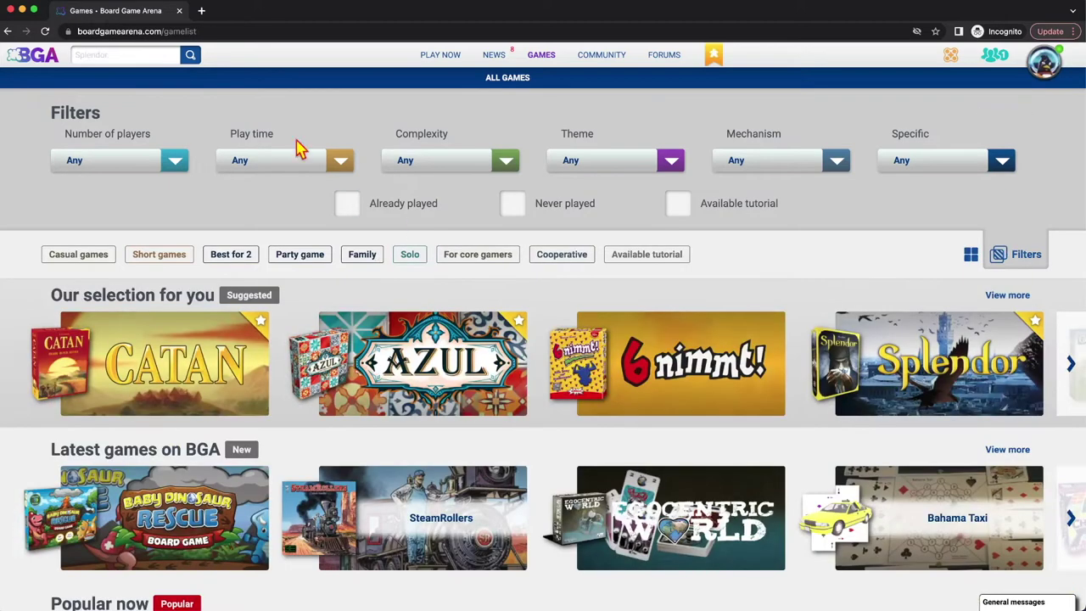
Filter the game list to long games (> 30 min) for core gamers and browse the matching games.
click(177, 162)
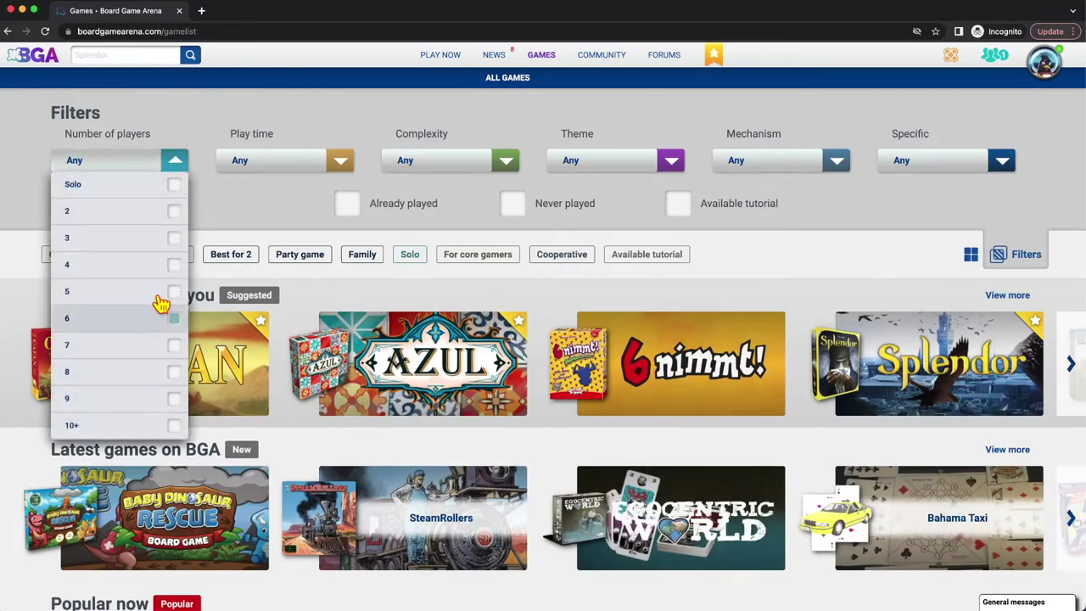
click(339, 163)
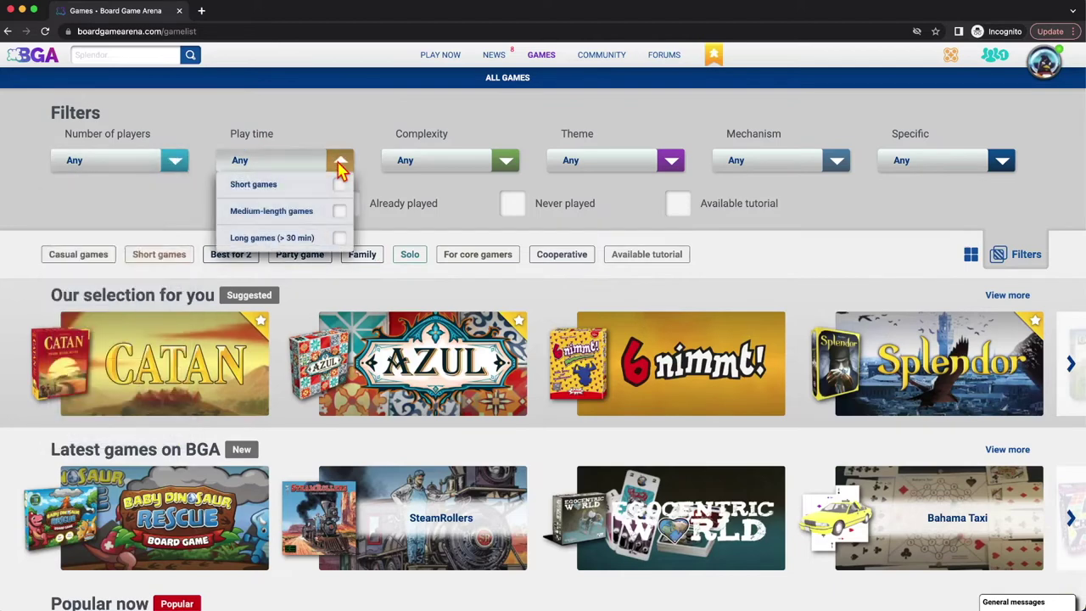
click(340, 238)
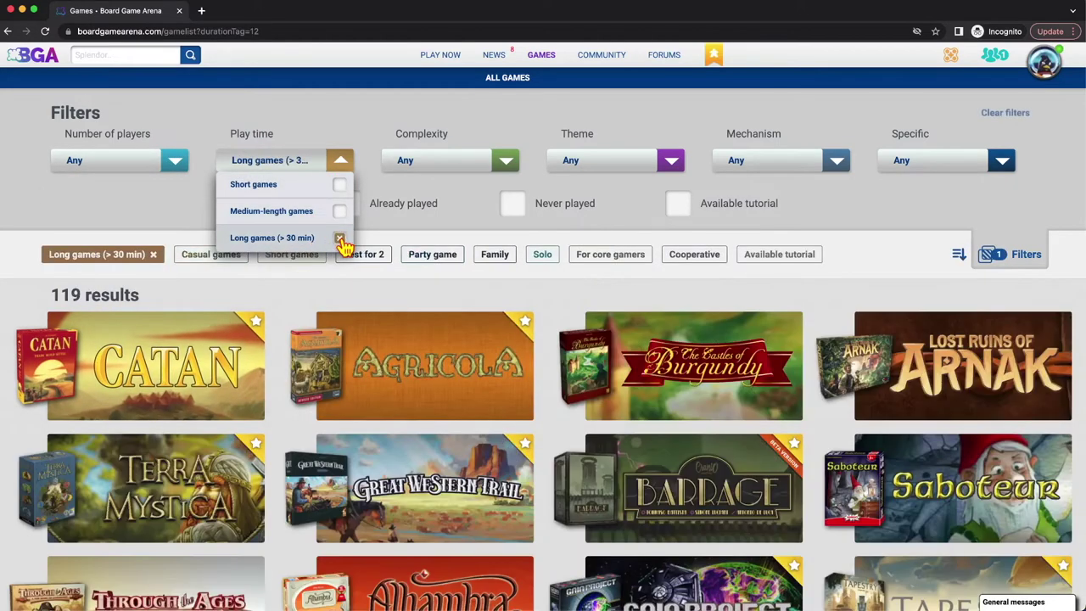
click(507, 163)
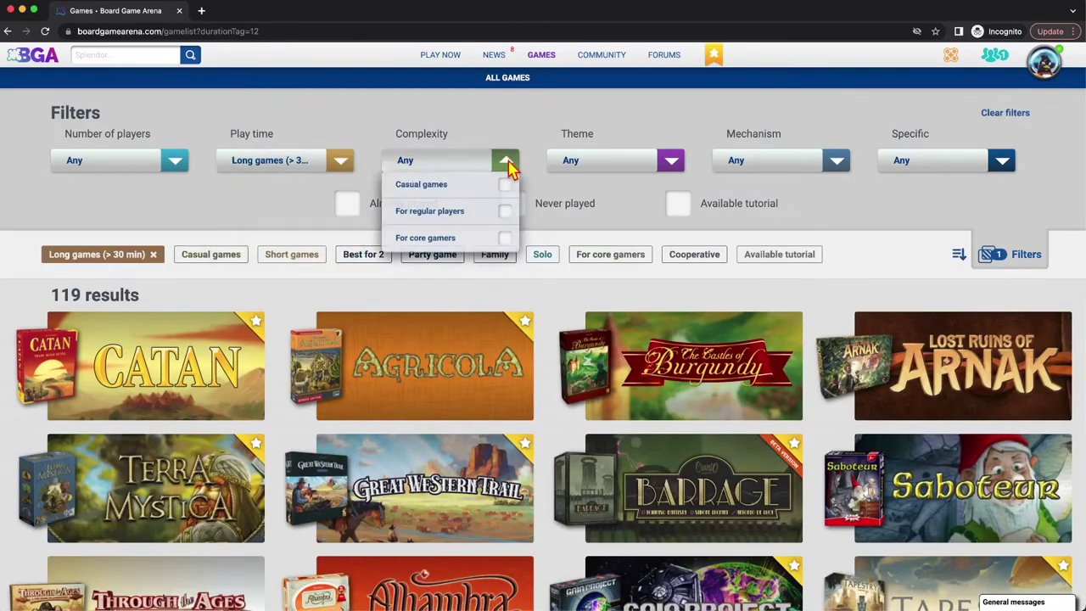
click(504, 239)
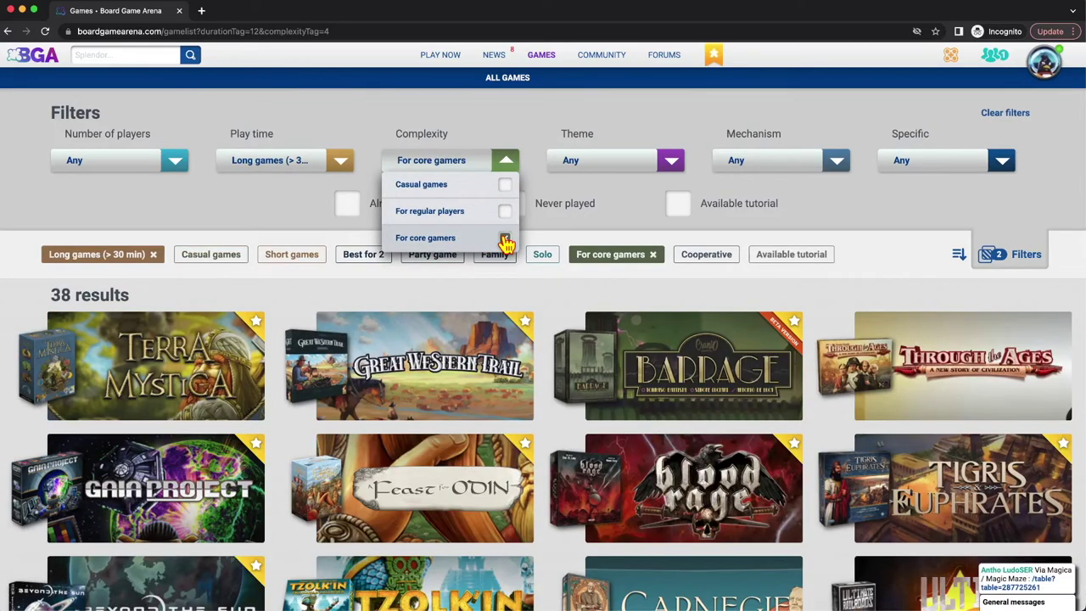
scroll(241, 306, down, 3)
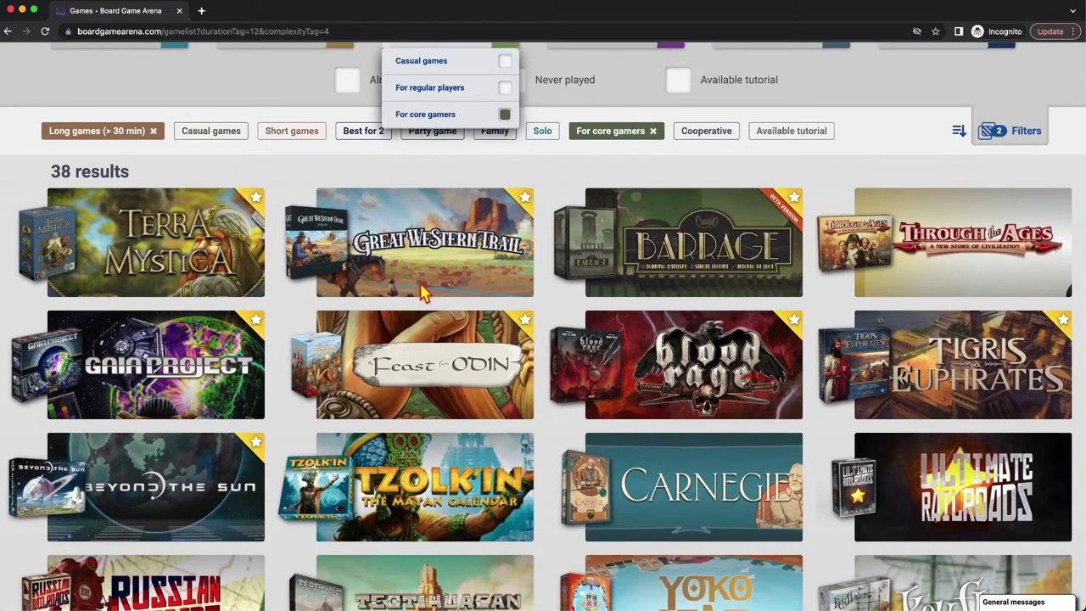
scroll(420, 293, up, 3)
click(505, 161)
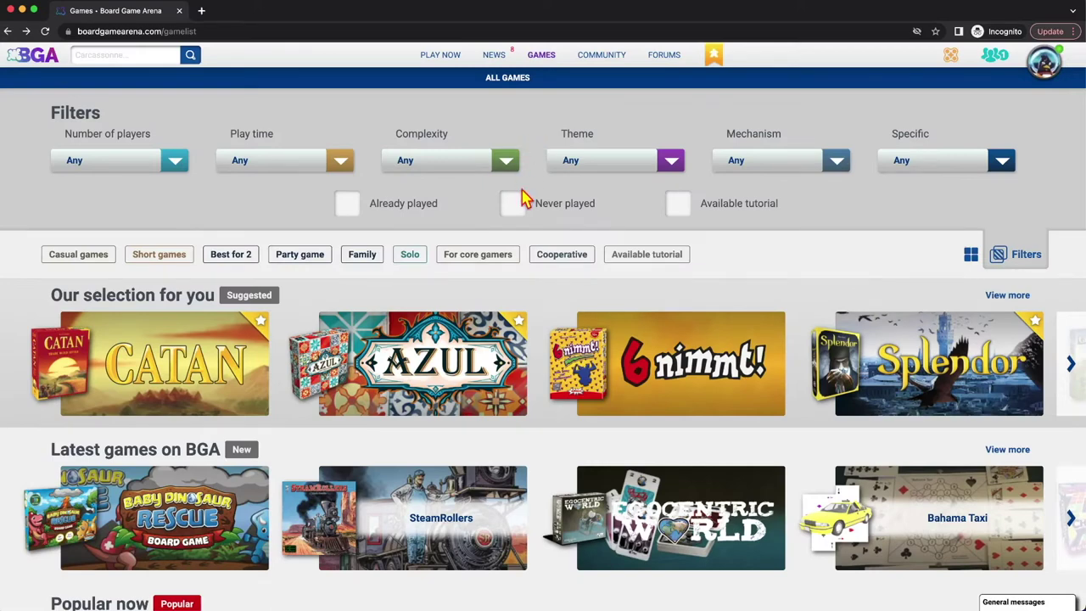
Open the 6 nimmt! game page, choose to play it, and create a new turn-based table.
mouse_move(704, 324)
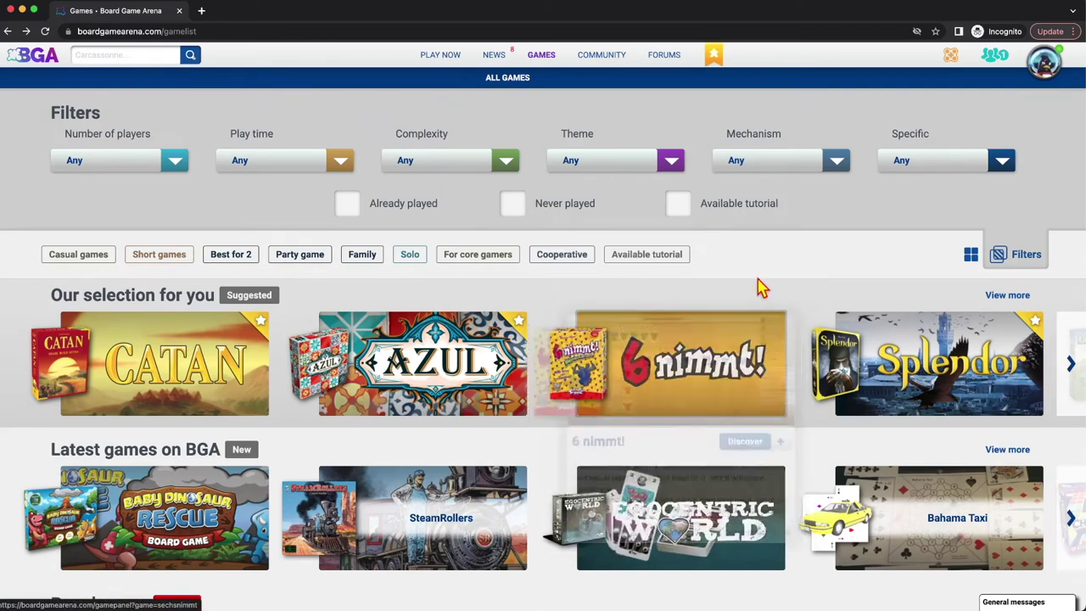
click(646, 392)
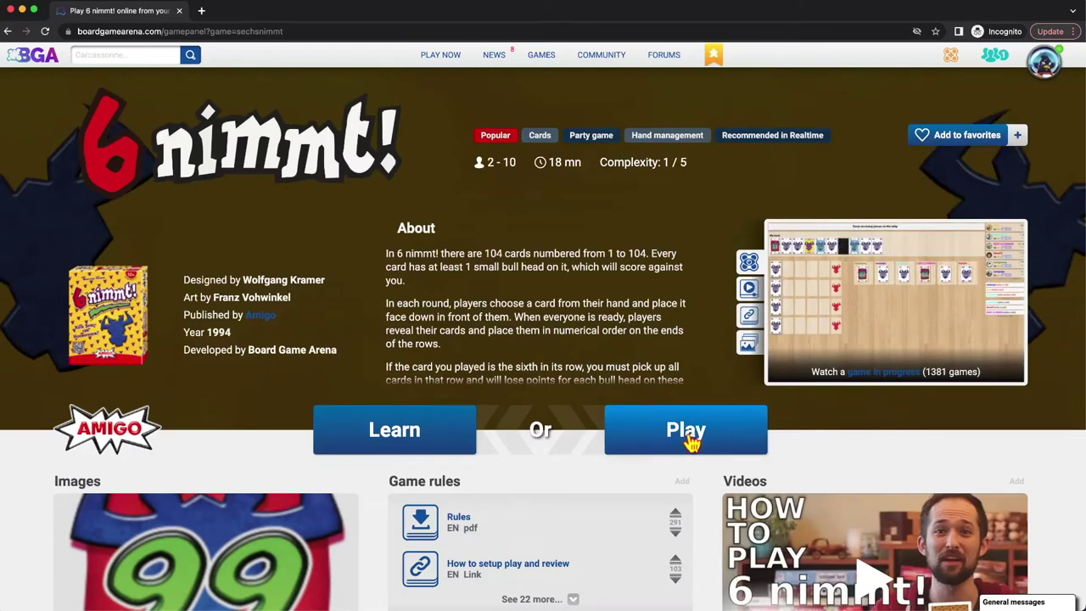
click(692, 436)
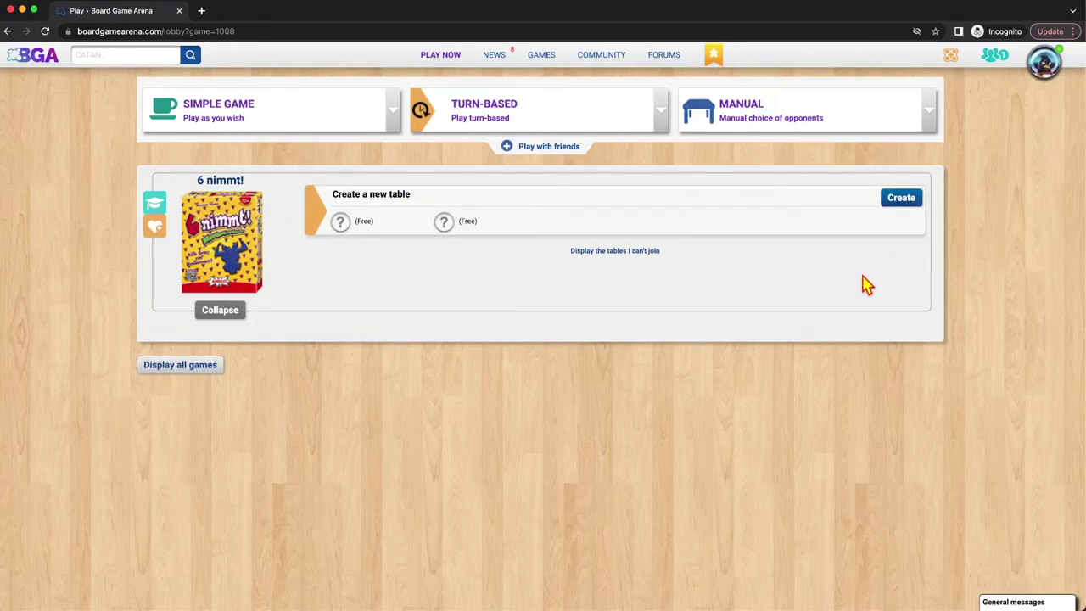
click(902, 202)
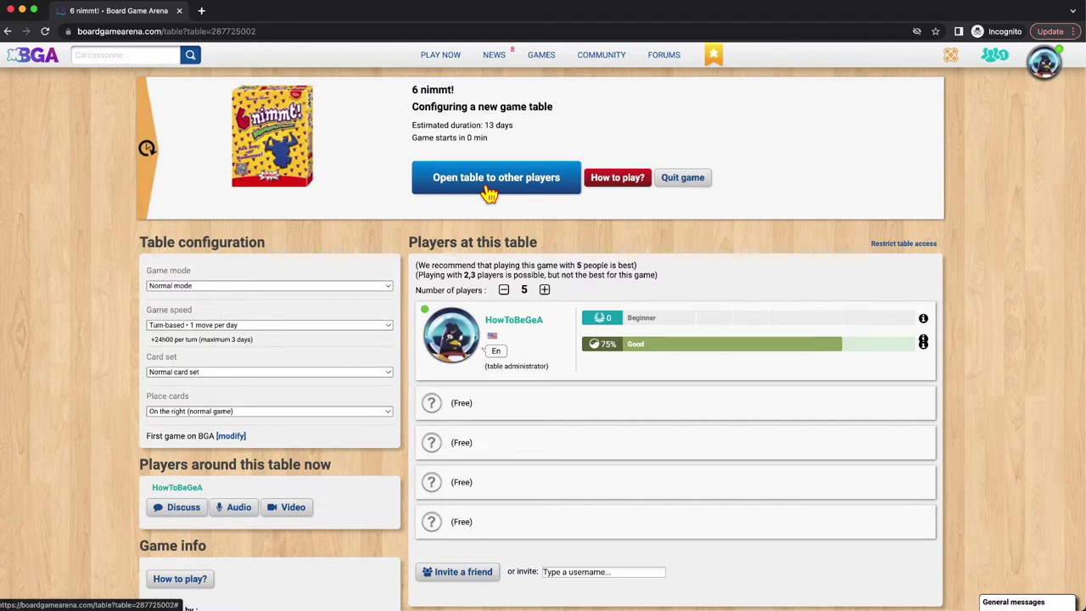
Set the table's game speed to Fast Turn-based • 24 moves per day and review the playing hours choices.
click(201, 291)
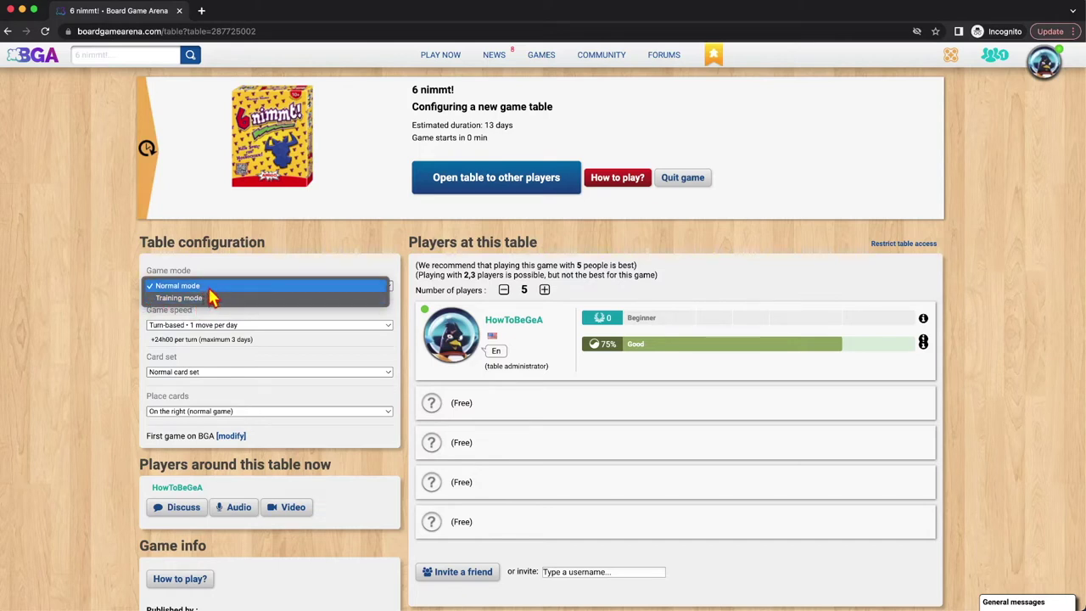
click(121, 323)
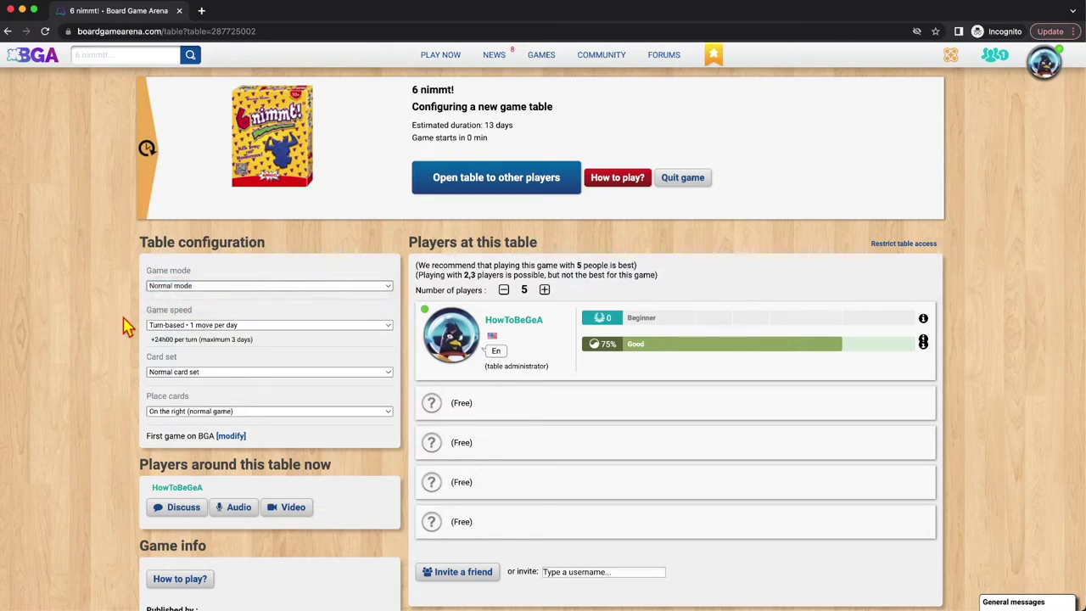
click(271, 327)
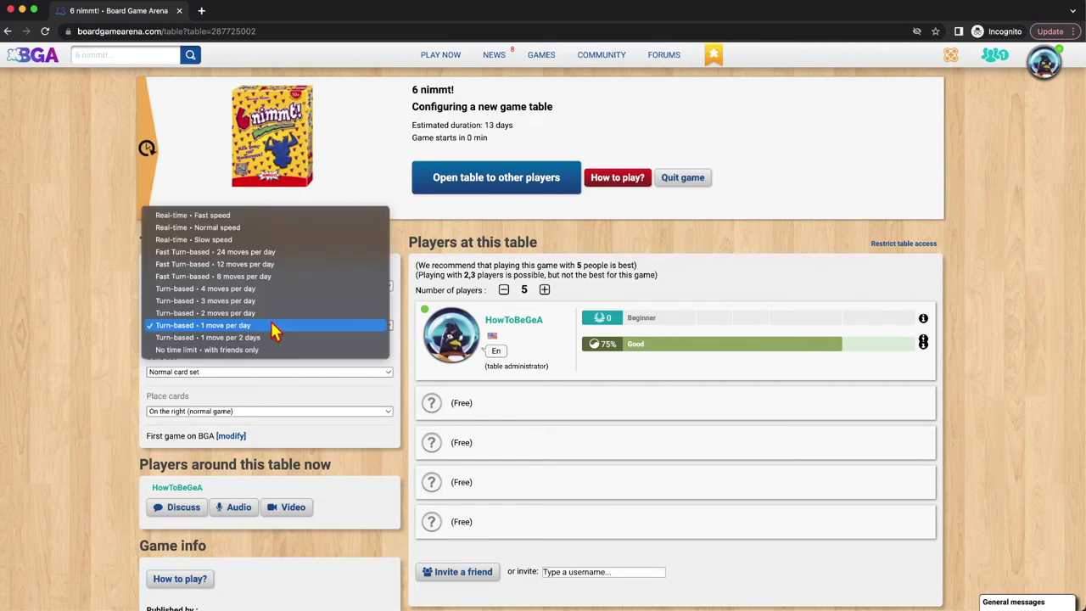
click(279, 254)
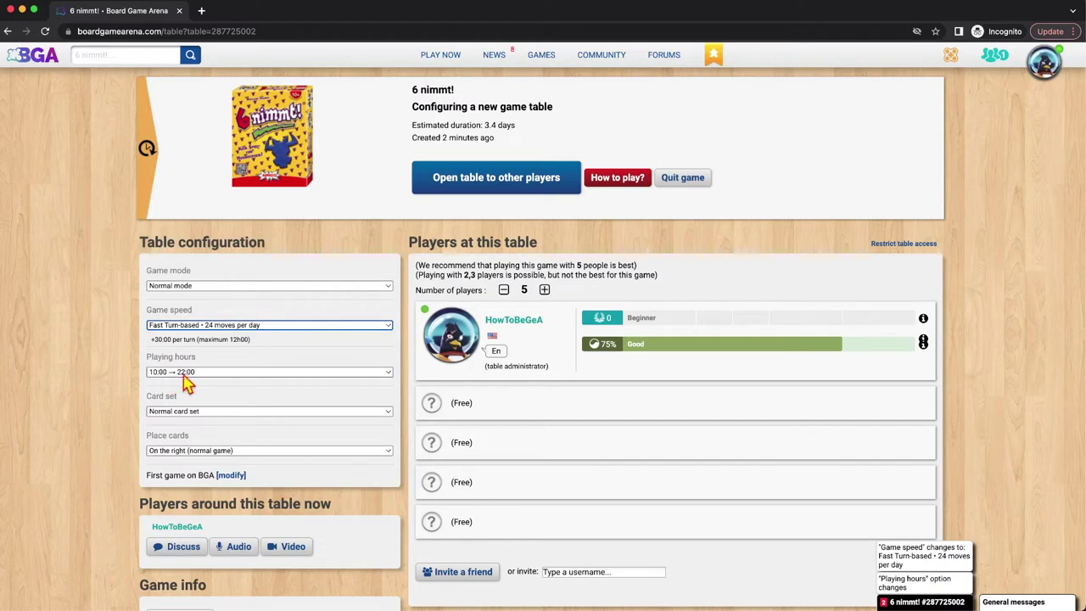
click(209, 374)
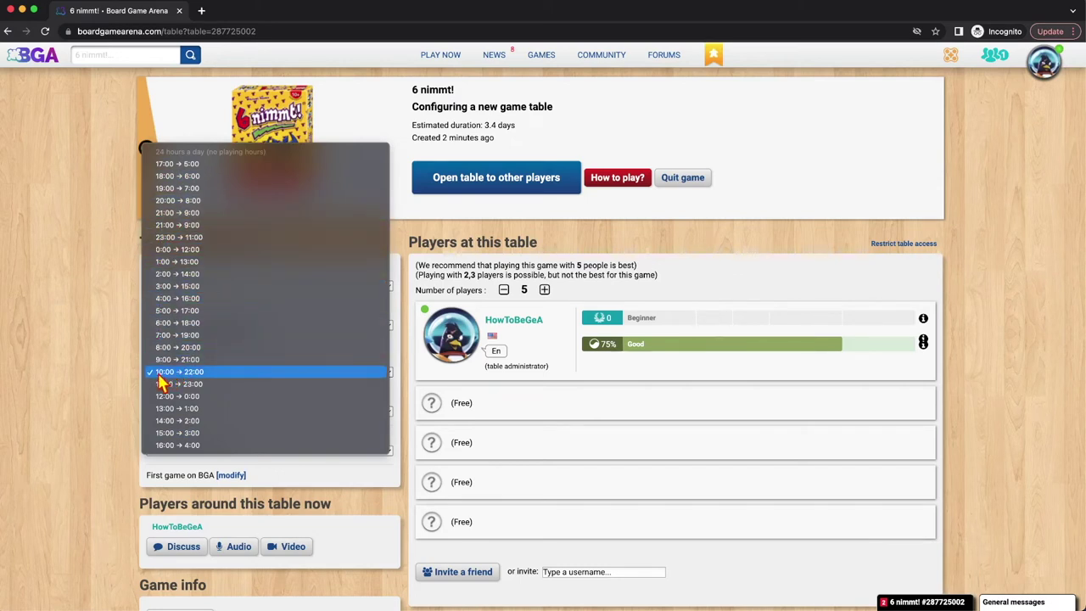
click(108, 342)
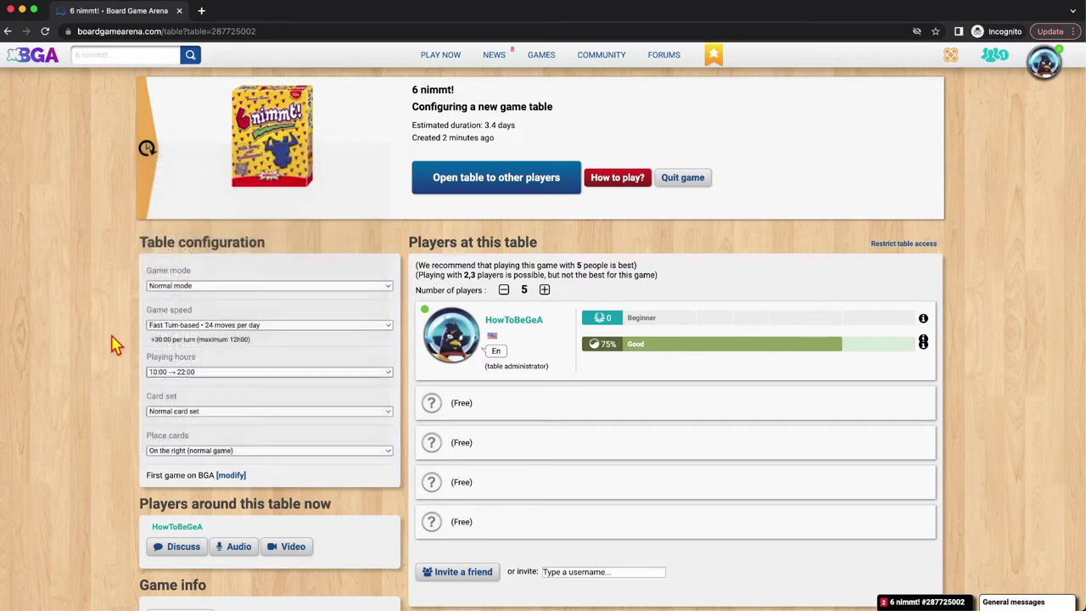
Set the game speed back to Turn-based • 1 move per day and review the other speed choices.
click(218, 332)
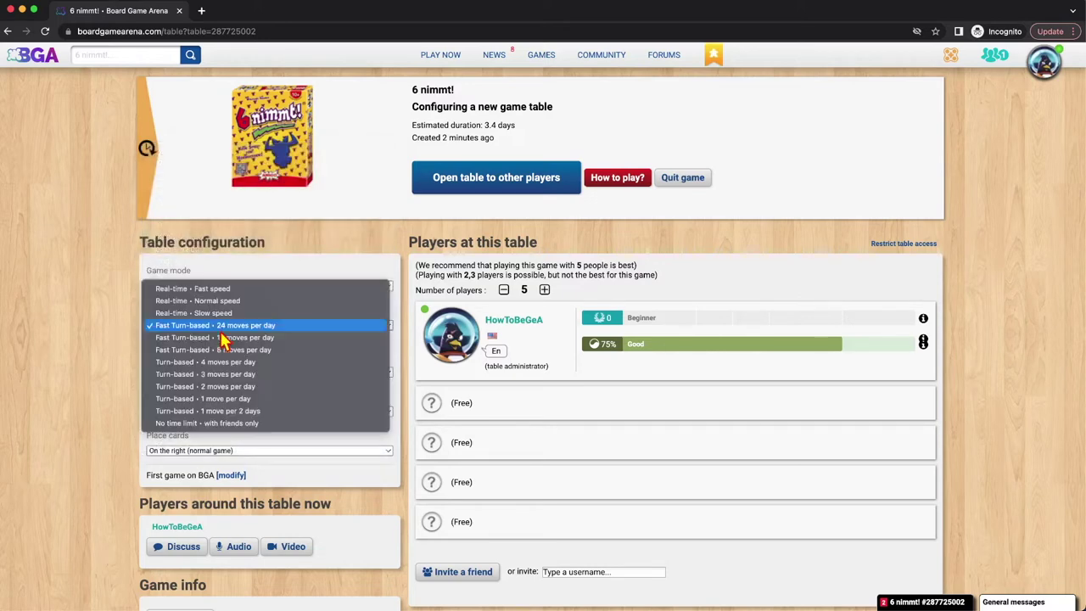
click(257, 398)
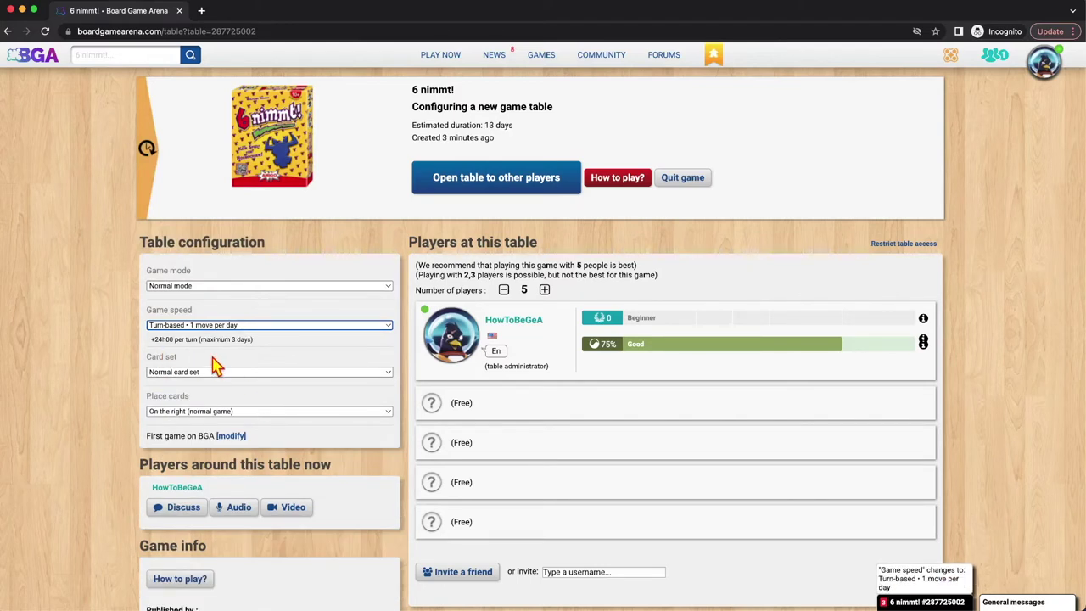
click(260, 330)
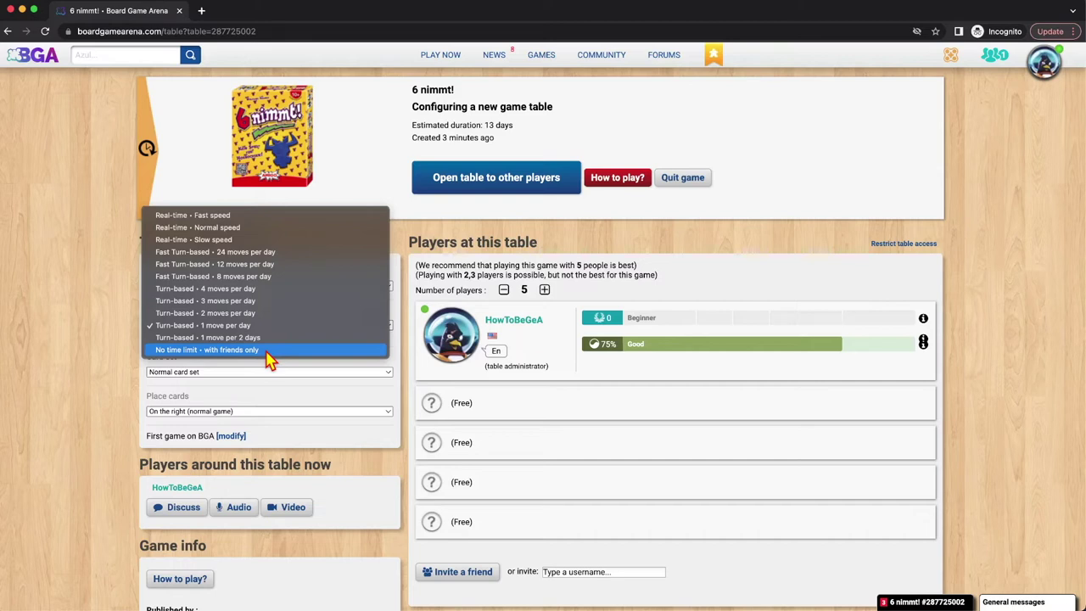
click(90, 331)
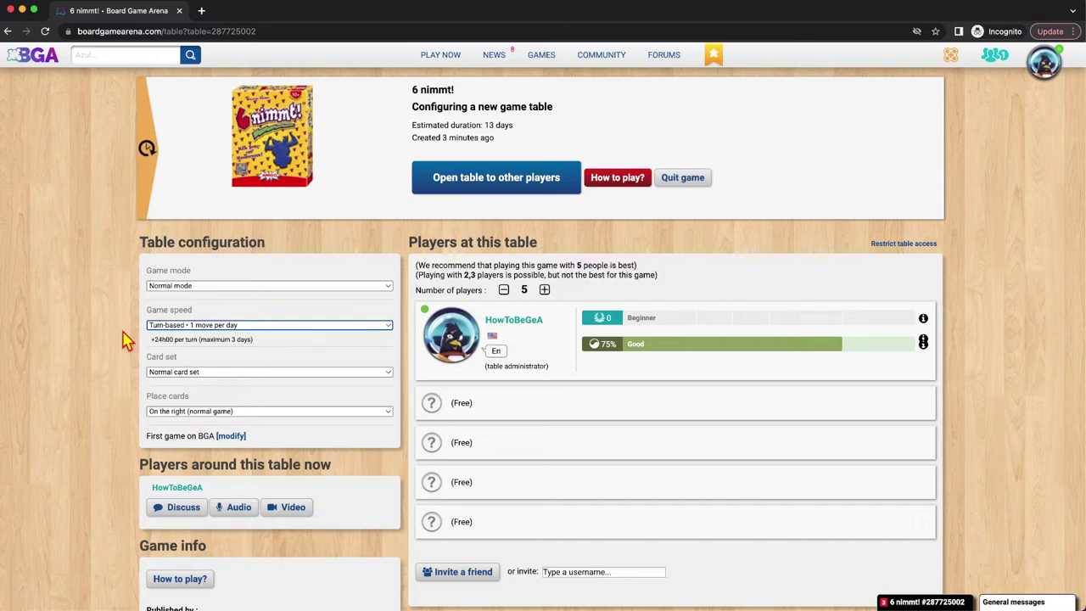
Set the table's game mode to Training mode and review the card set and card placement choices.
click(217, 287)
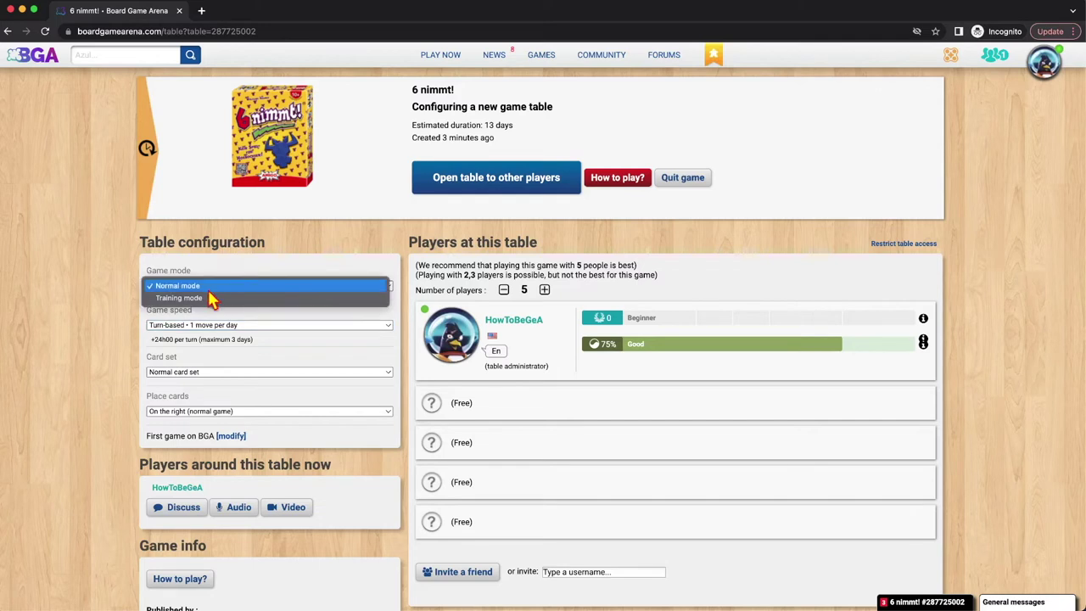
click(207, 298)
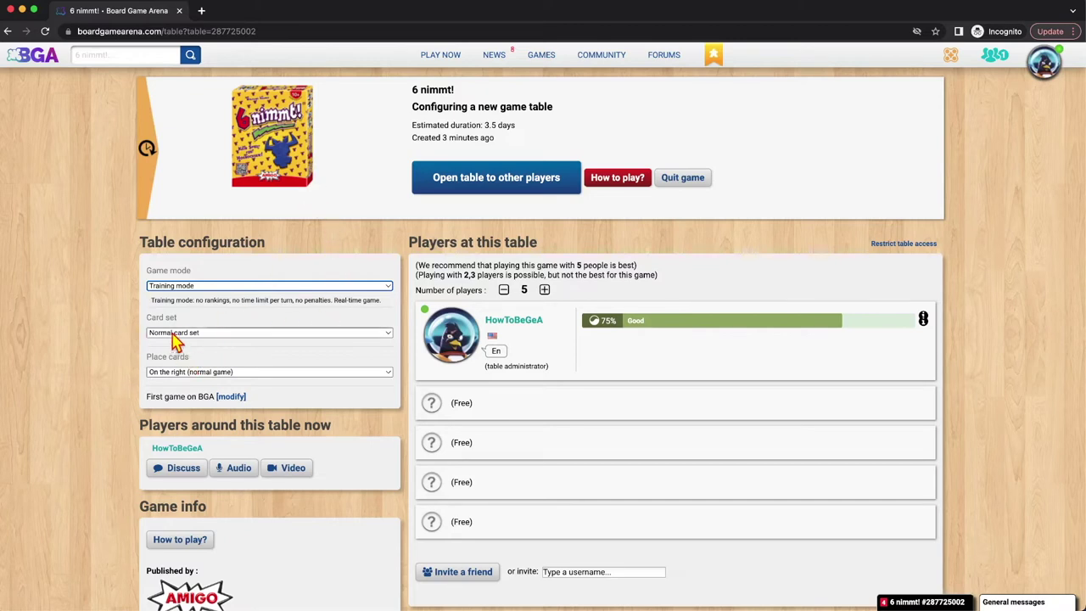
click(213, 333)
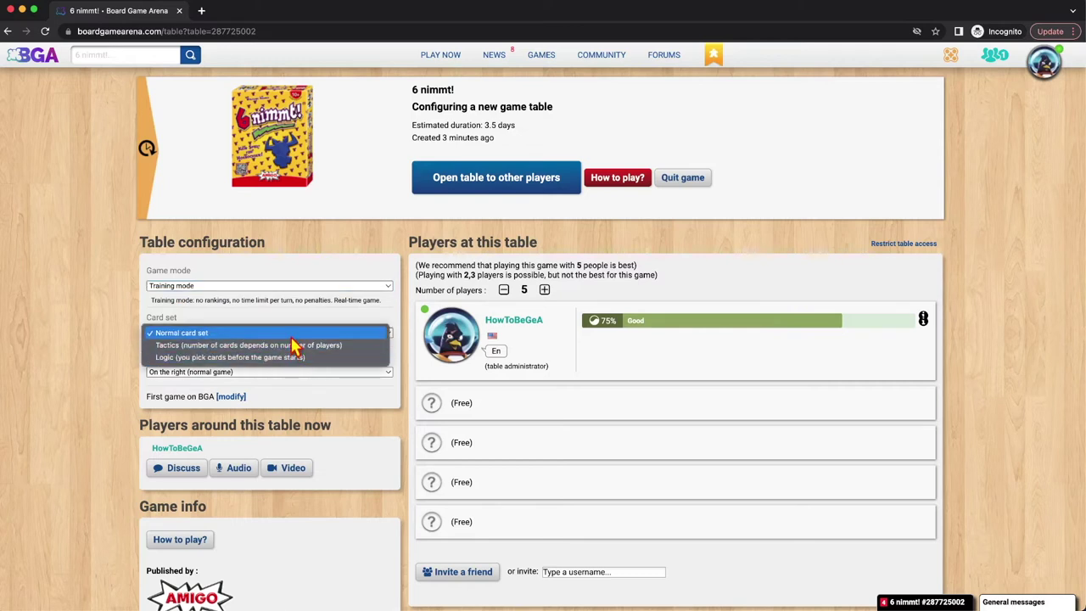
click(110, 329)
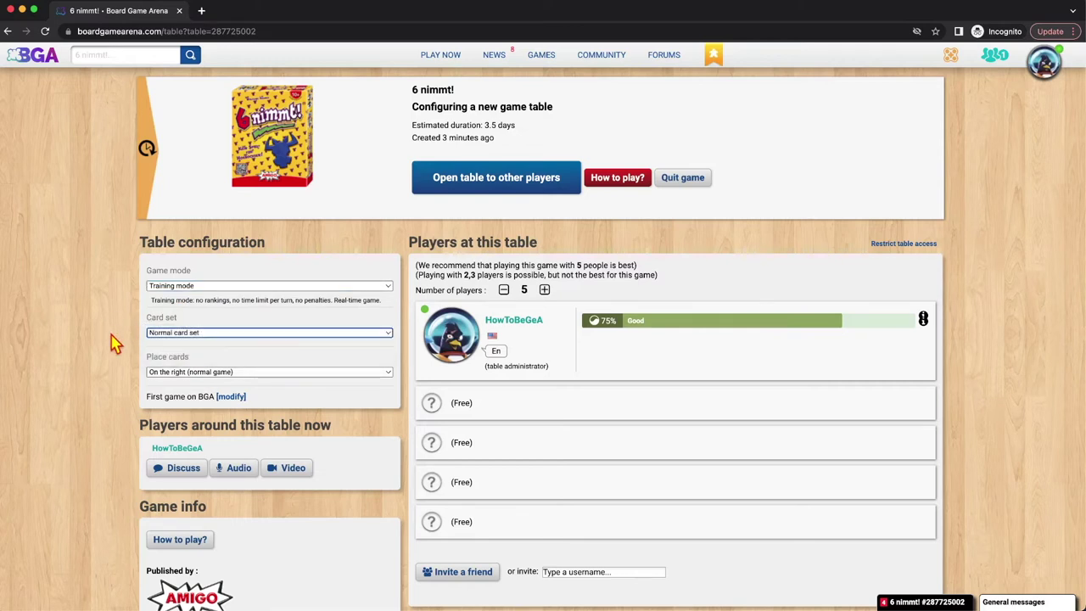
click(278, 376)
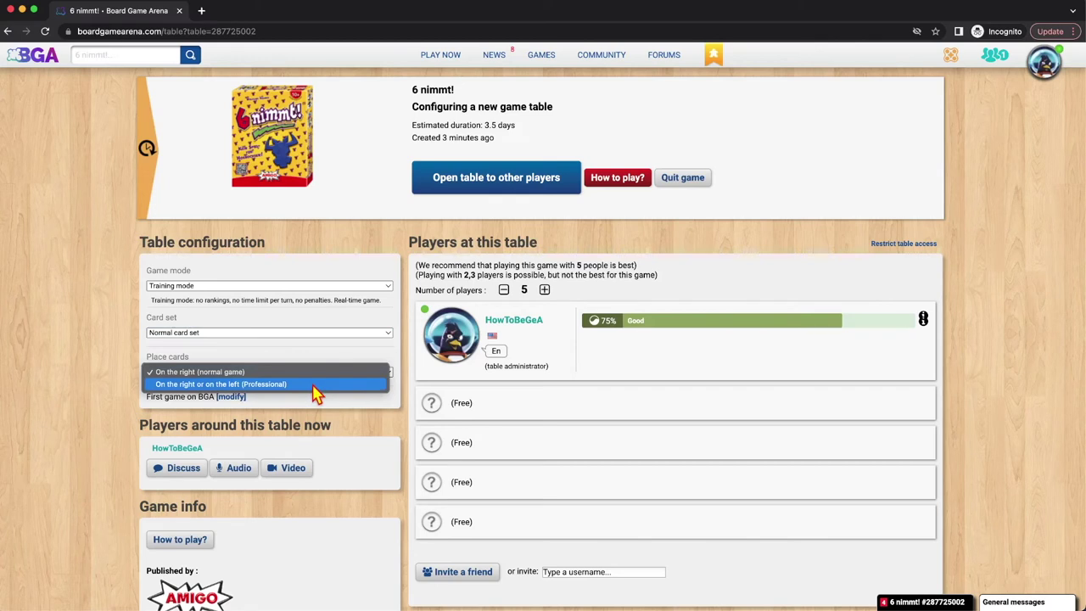
click(82, 351)
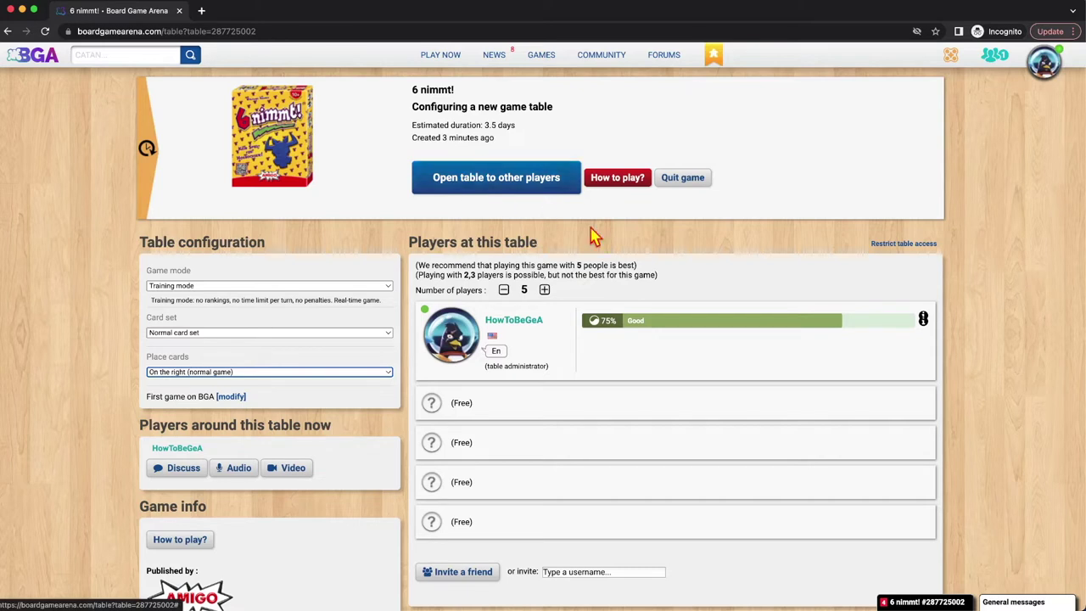
Restrict the table's access by level so that only Beginners is allowed.
click(900, 246)
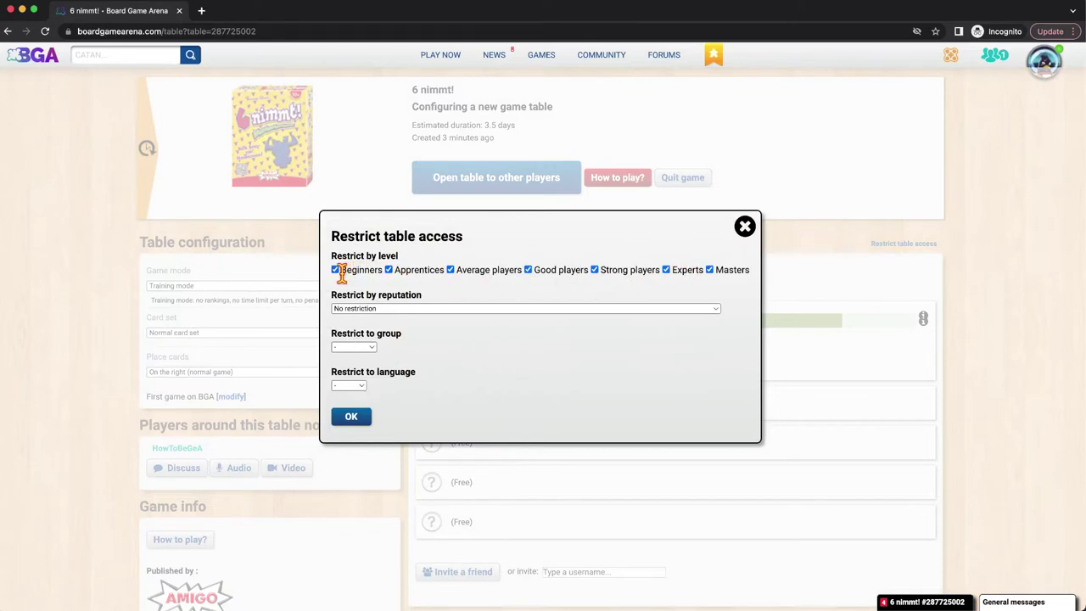
click(389, 270)
click(450, 270)
click(528, 270)
click(595, 270)
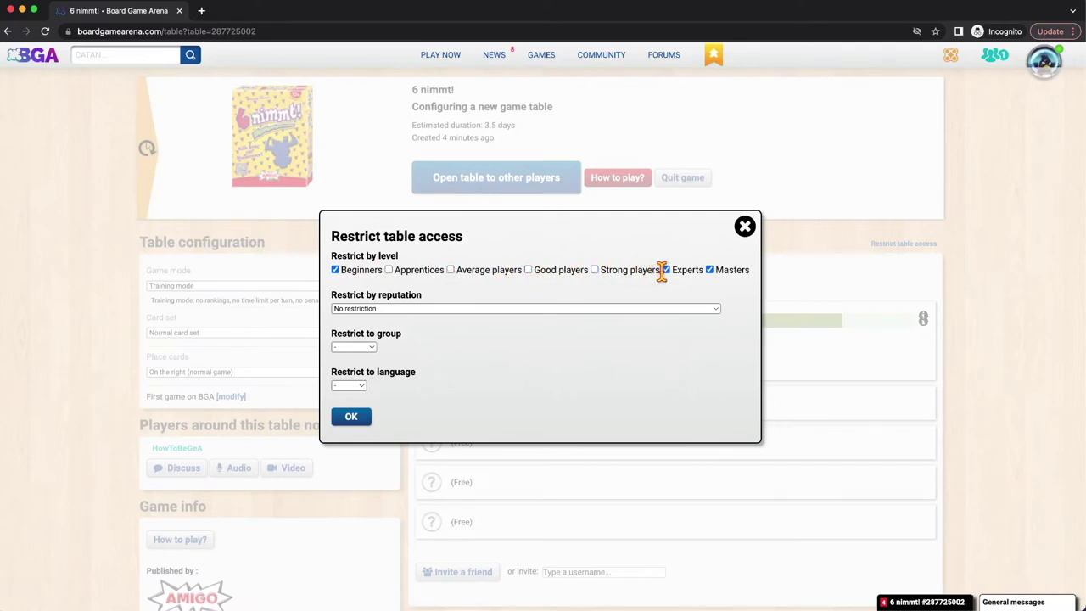
click(667, 270)
click(710, 270)
Review the reputation and language choices, restrict the table to the My friends group, and apply the access restrictions.
click(384, 310)
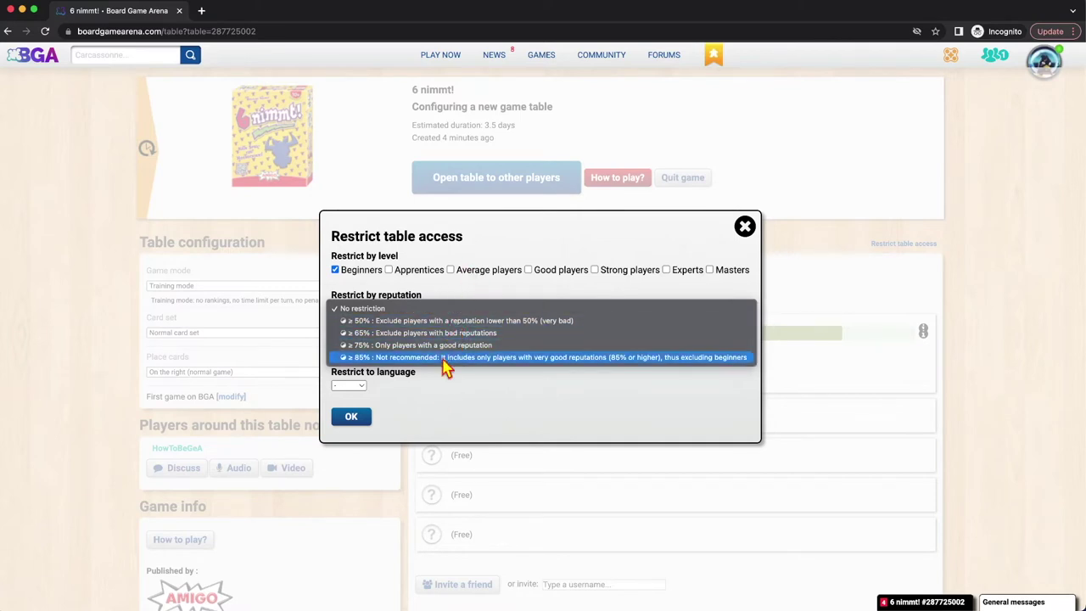
click(452, 388)
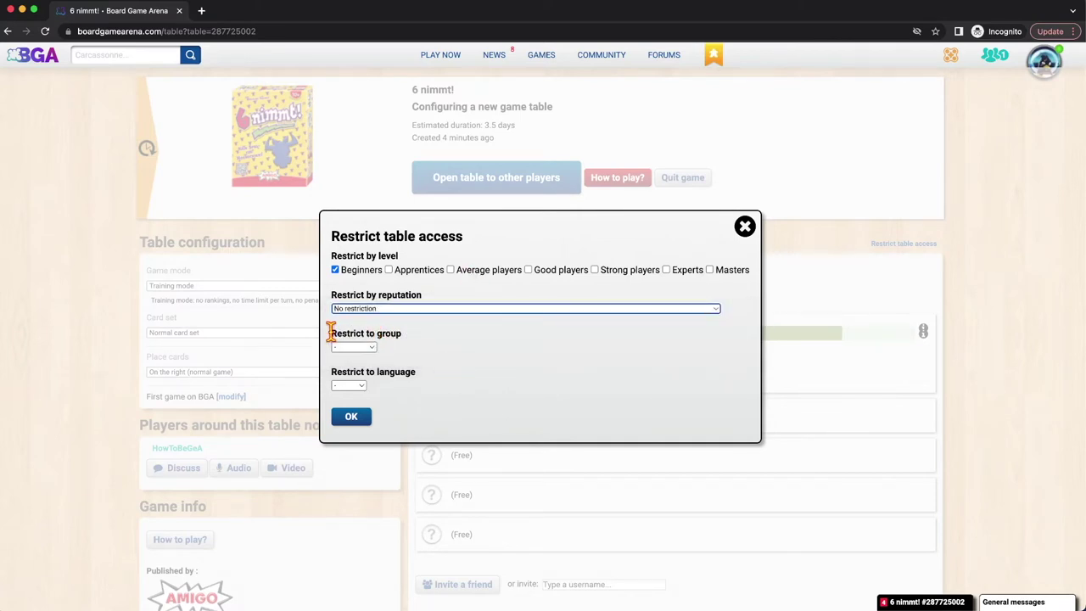
click(373, 347)
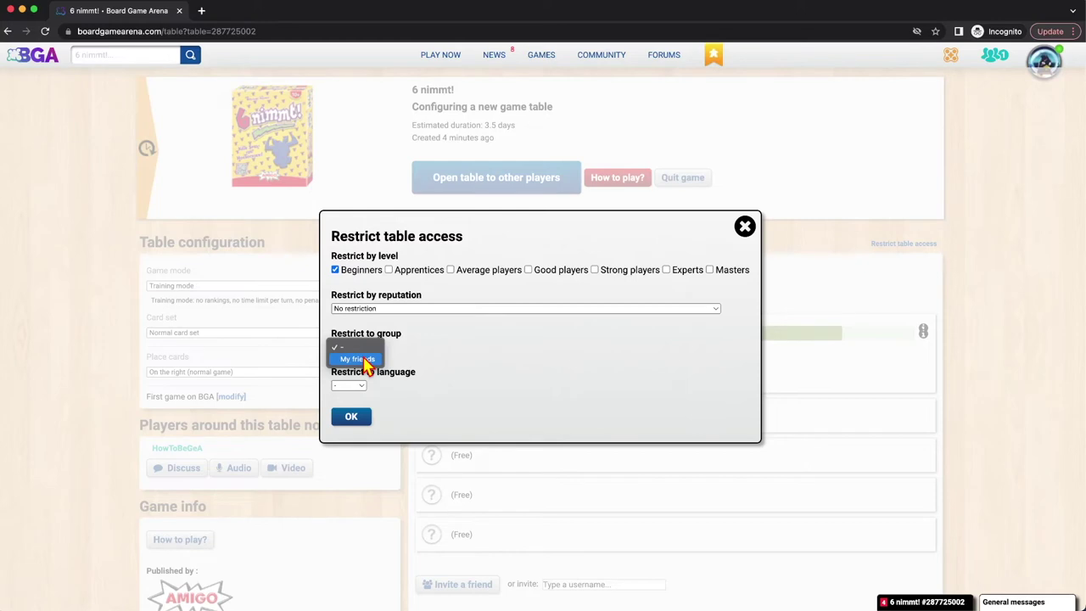
click(365, 363)
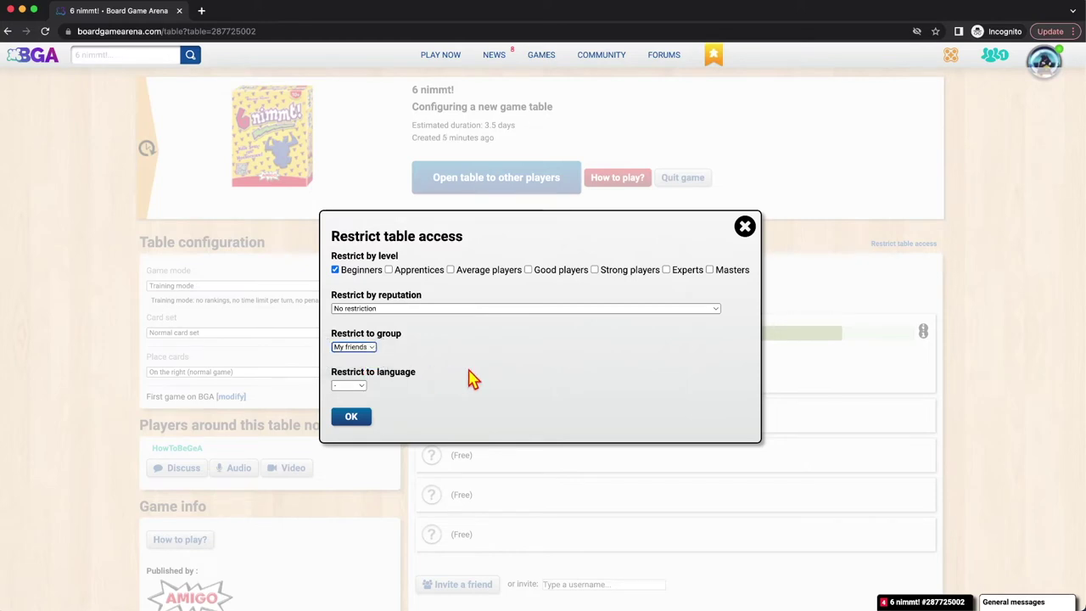
click(356, 386)
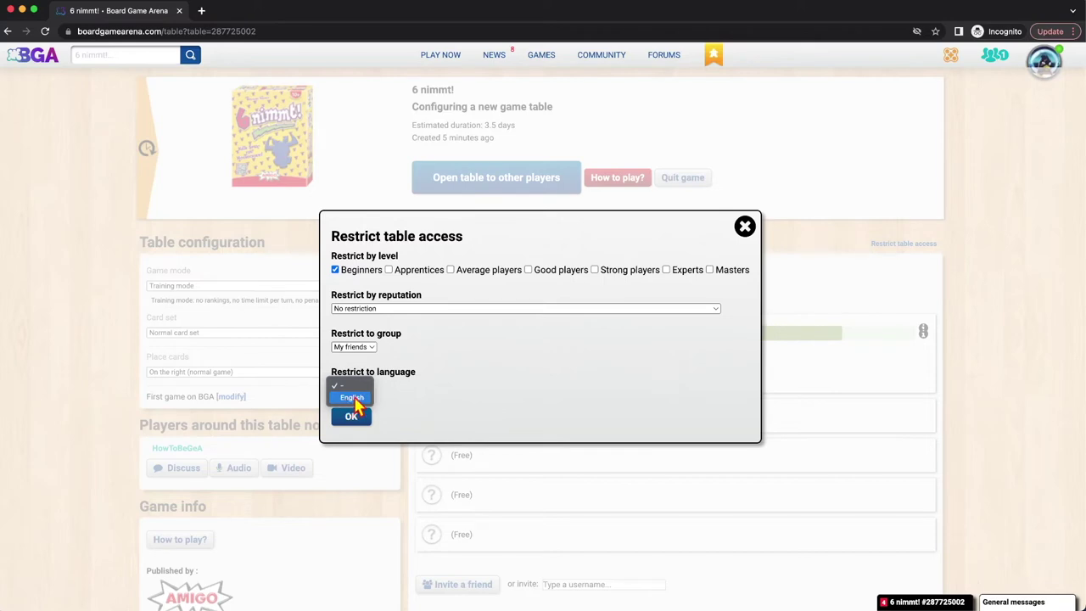
click(445, 392)
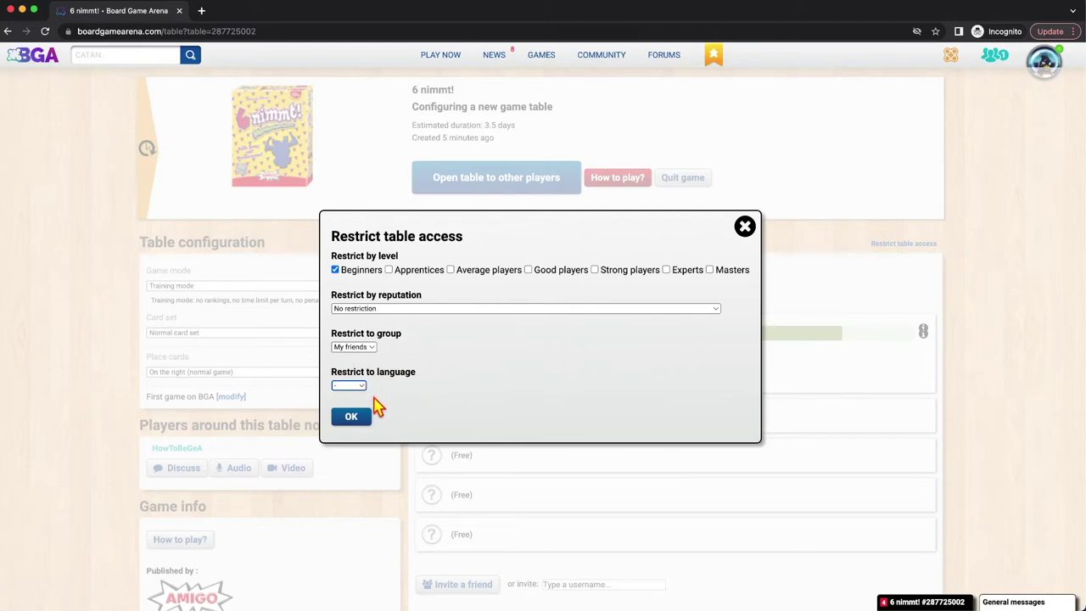
click(351, 419)
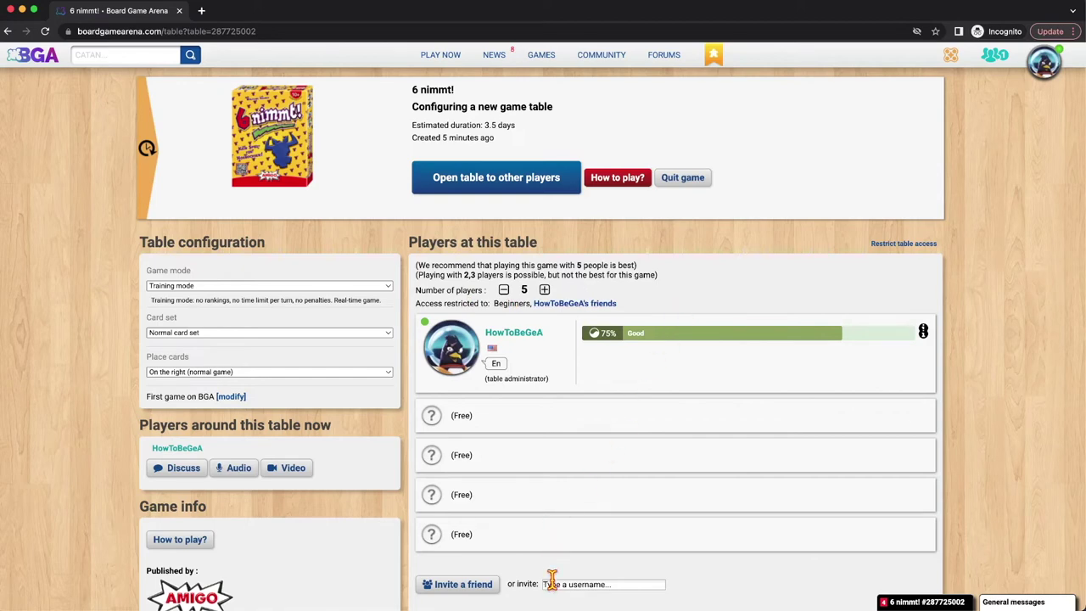
Invite the online friend to the table and reduce the number of players to 2.
scroll(607, 553, down, 1)
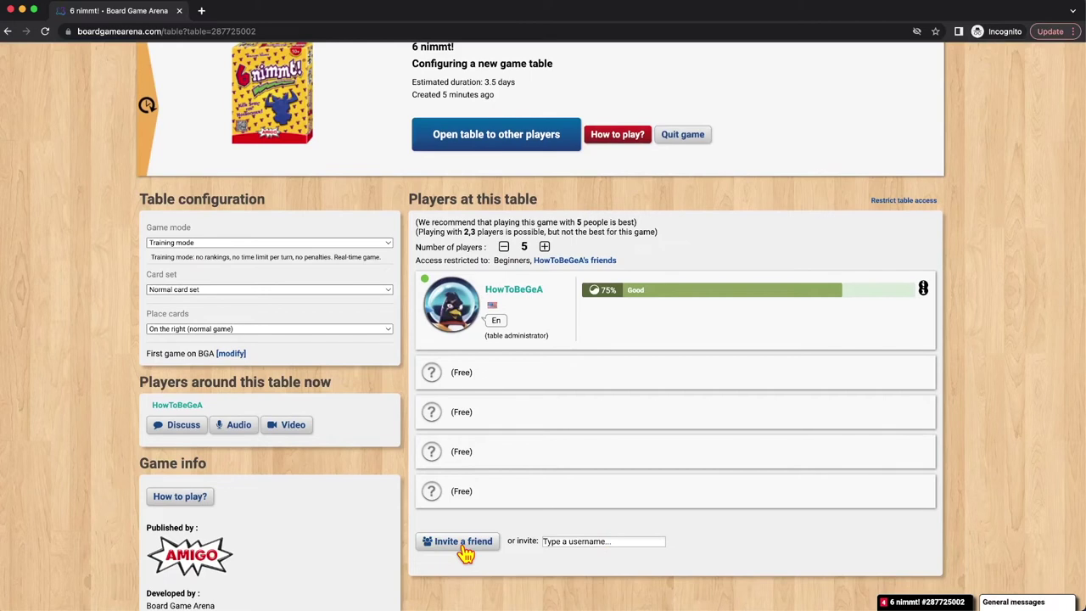
click(462, 543)
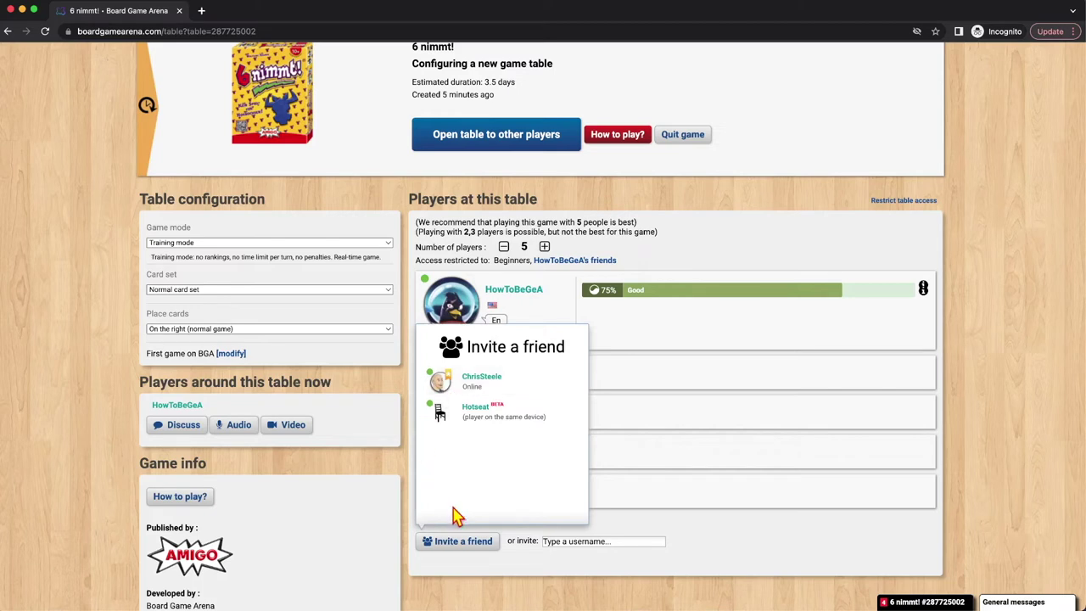
click(517, 383)
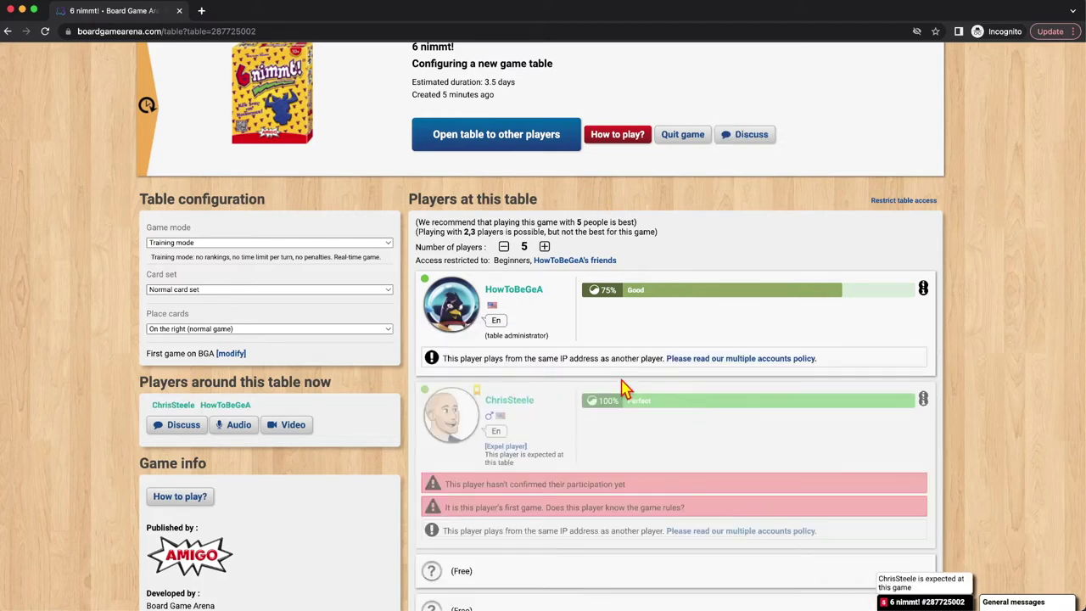
scroll(594, 424, down, 1)
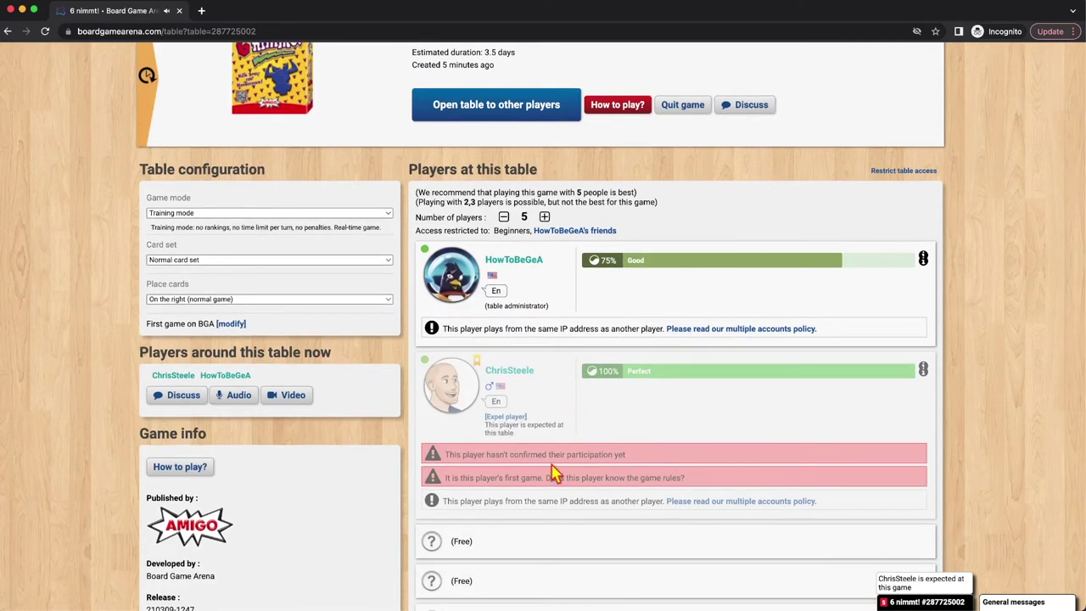
scroll(654, 422, down, 1)
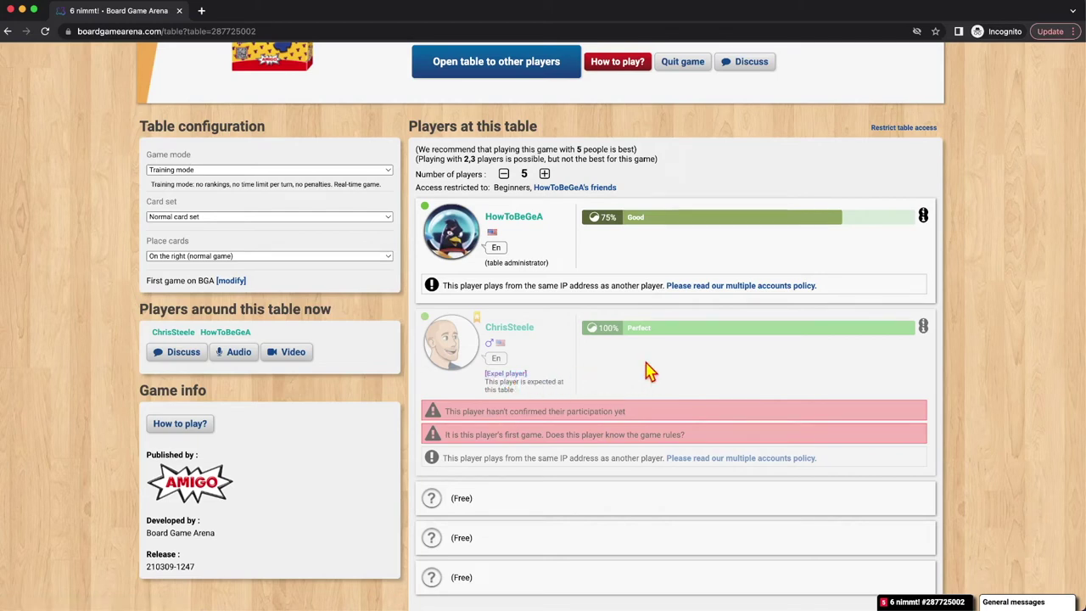
click(504, 174)
click(504, 174)
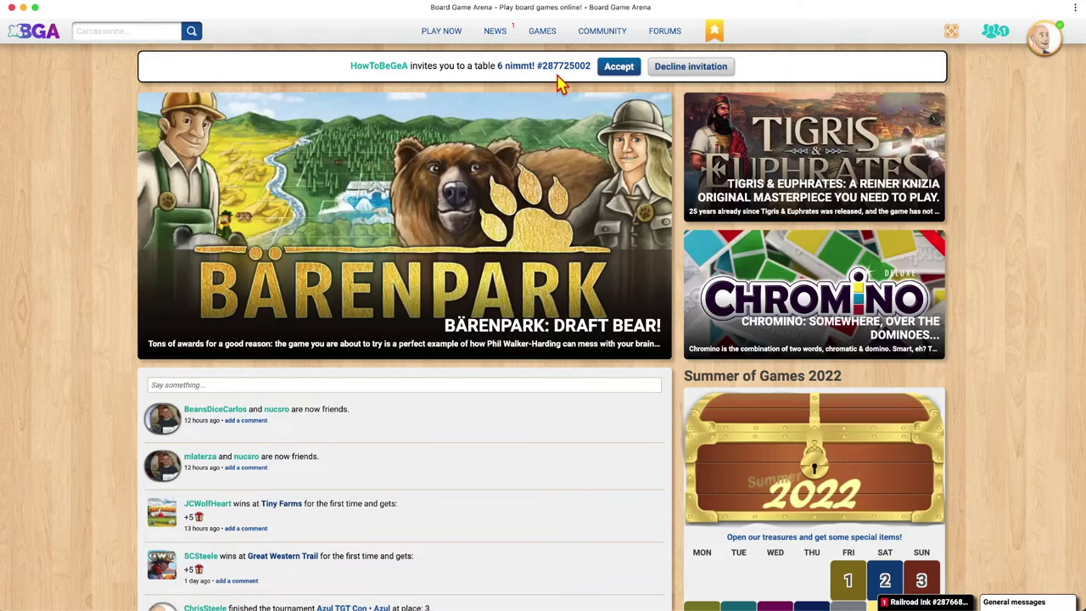
From the invited friend's account, accept the 6 nimmt! invitation and the turn-based commitment, and enter the game.
click(613, 73)
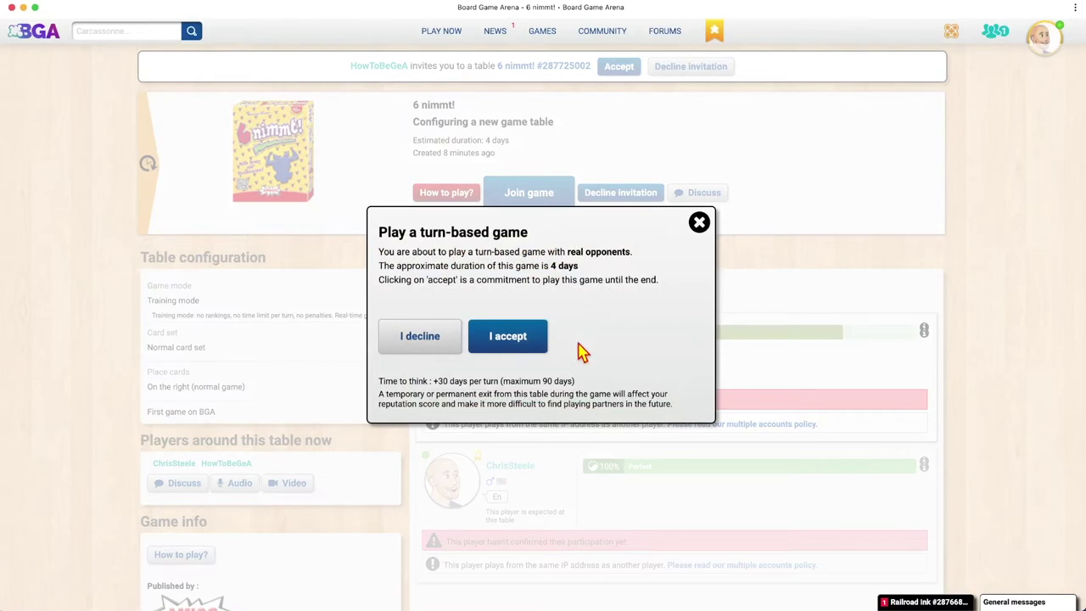
click(513, 337)
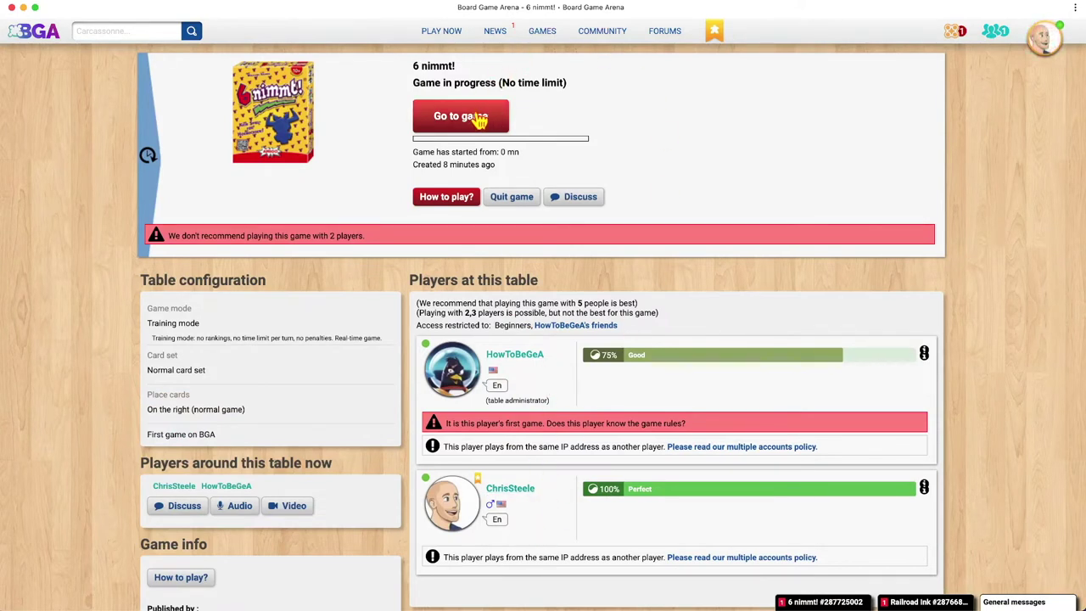
click(507, 123)
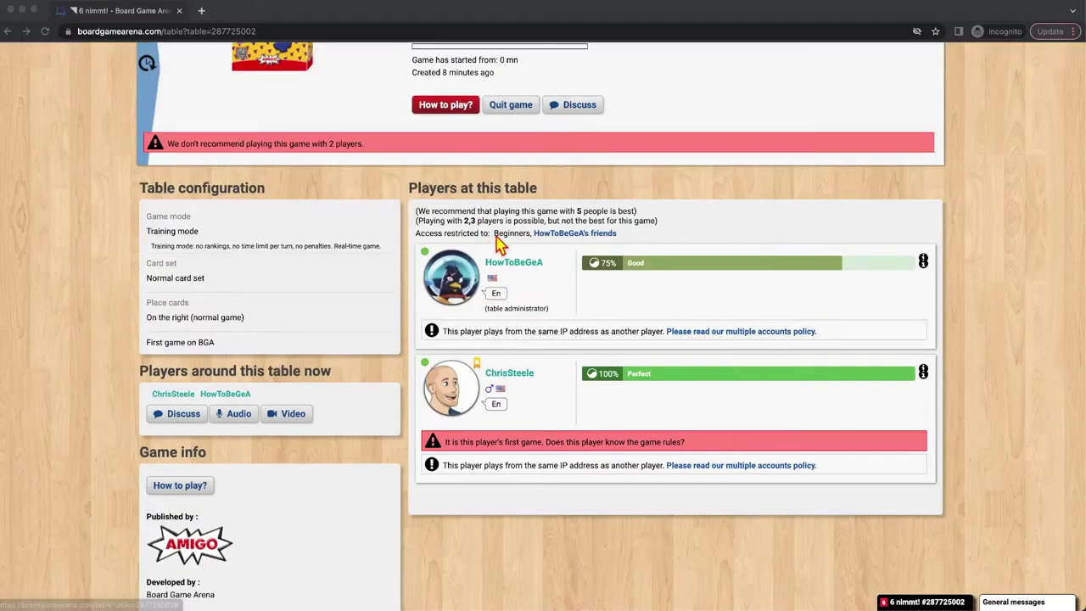
Enter the 6 nimmt! game from the table administrator's account and proceed to the next table without playing a card.
scroll(500, 243, up, 3)
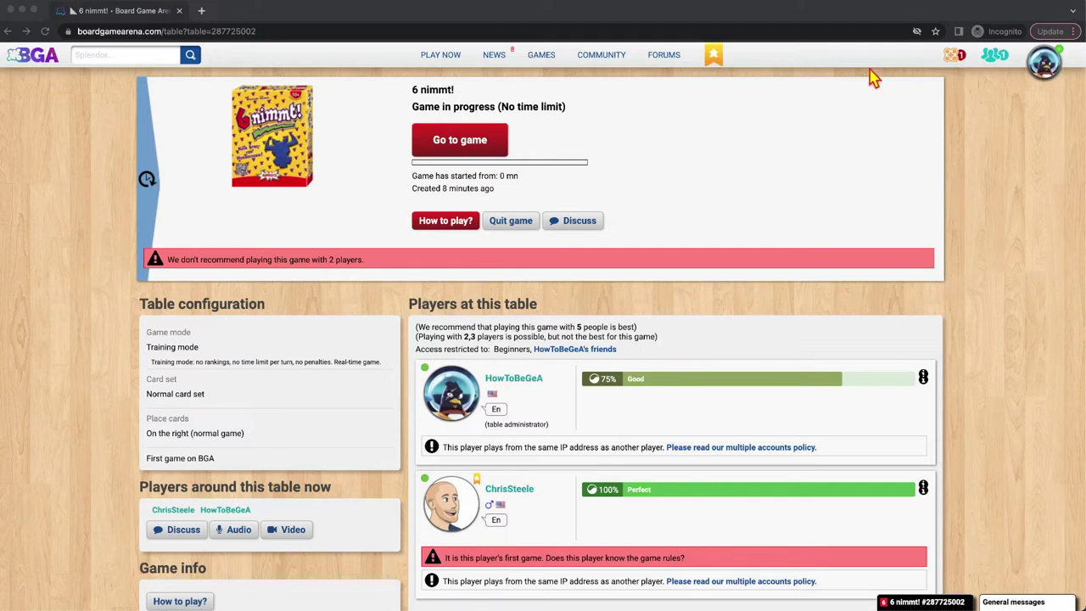
click(458, 144)
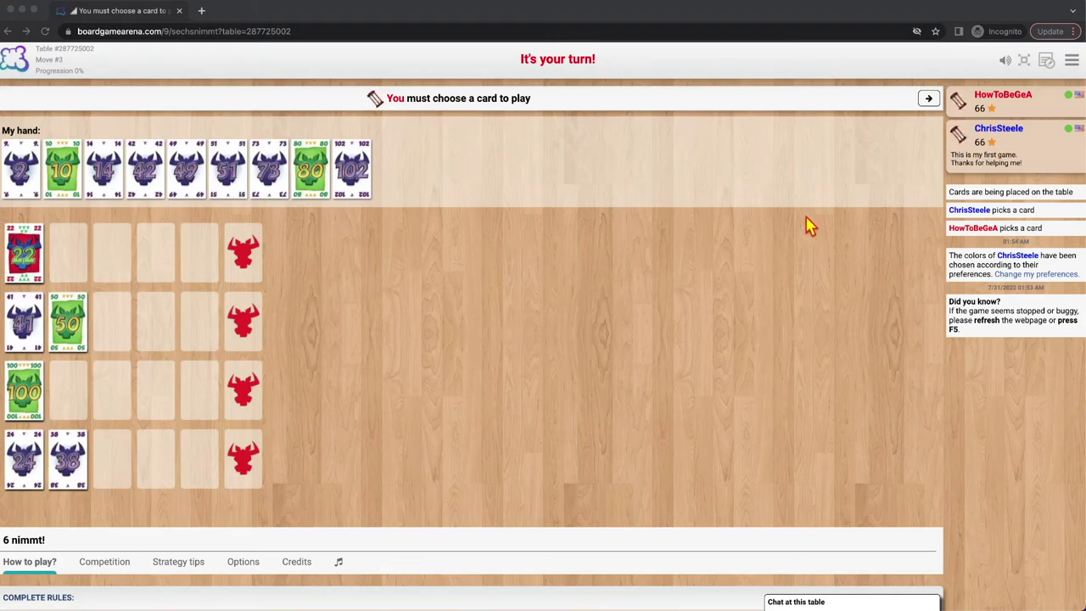
click(928, 99)
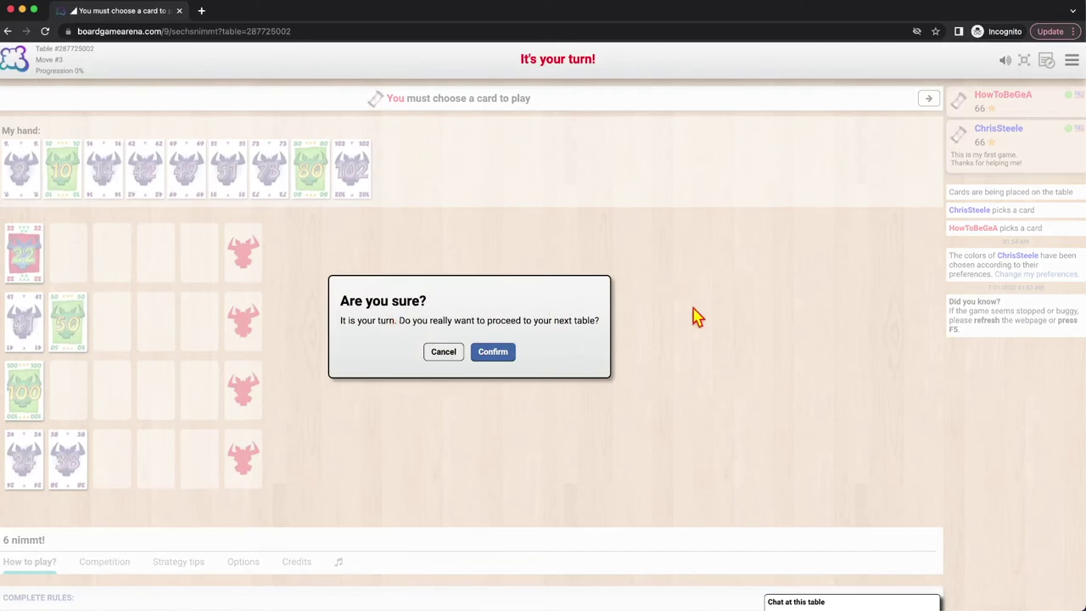
click(491, 353)
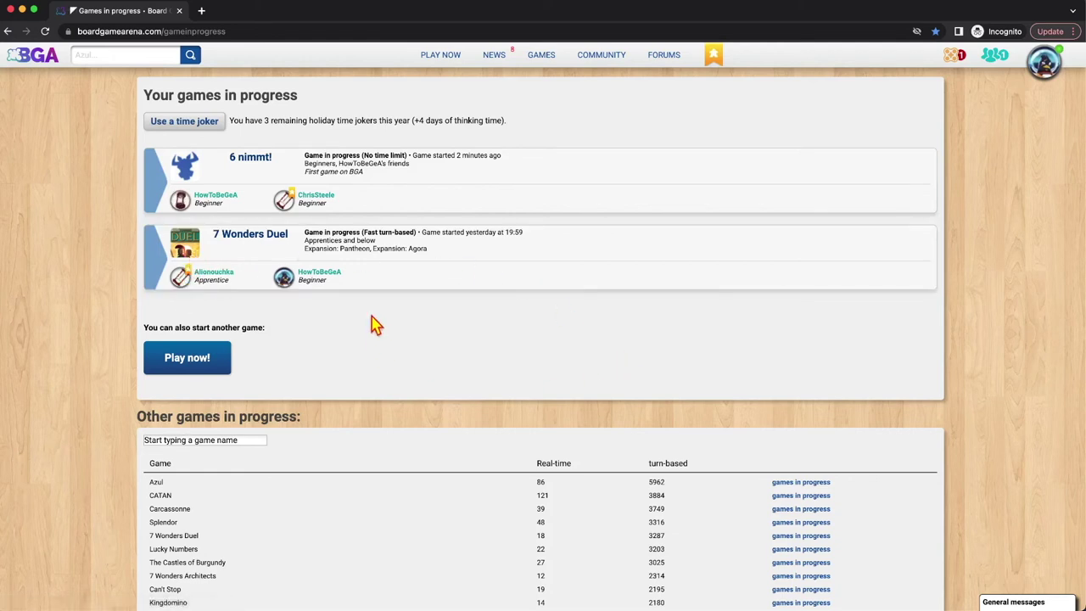
Open the 7 Wonders Duel game in progress and switch from it to the table waiting for a move.
click(589, 242)
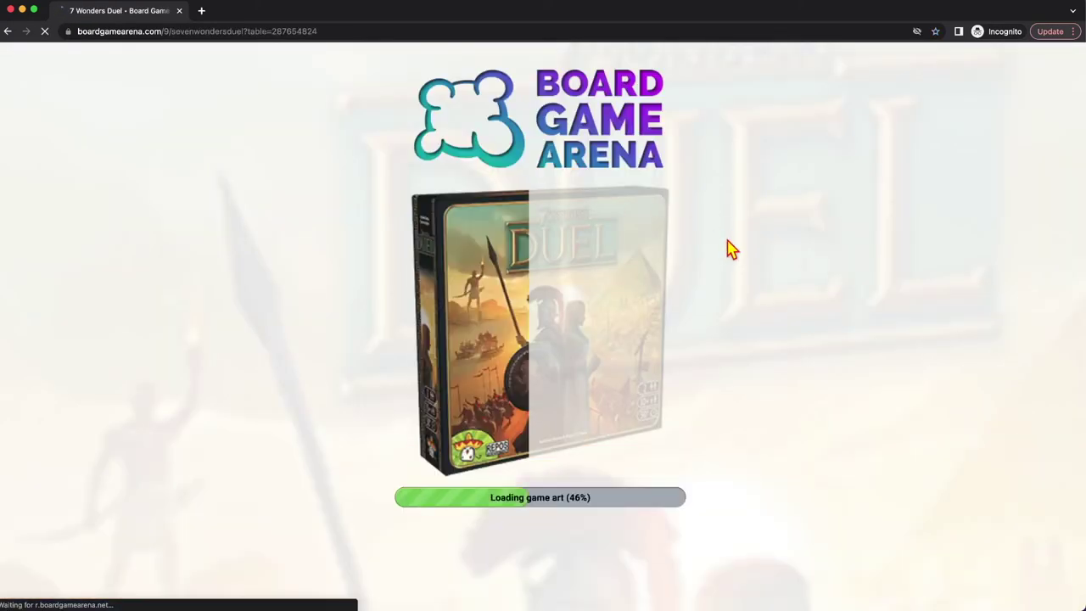
scroll(560, 312, down, 3)
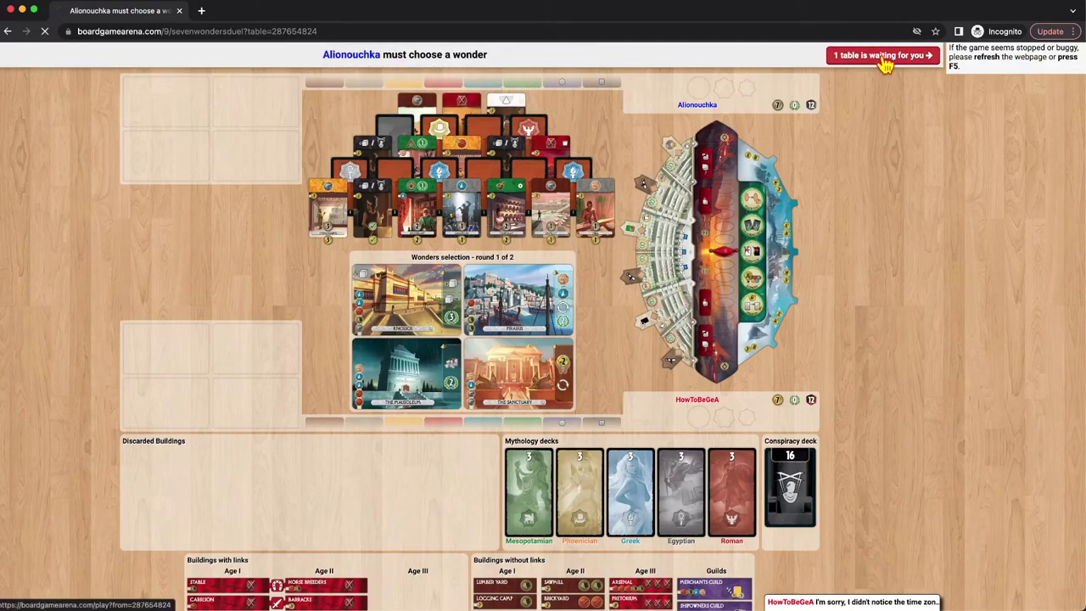
click(883, 56)
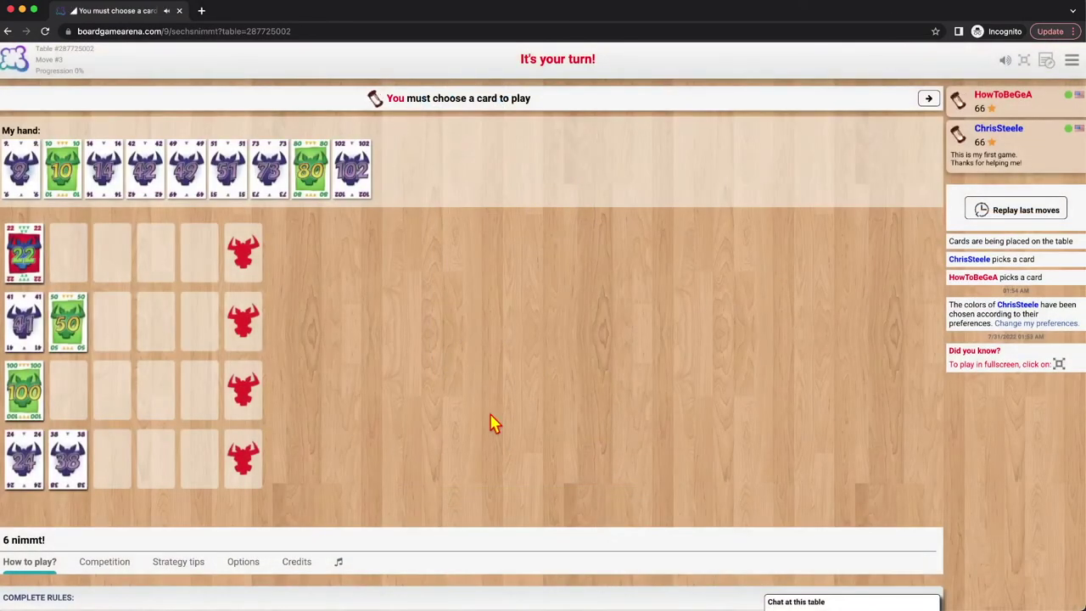
Leave the 6 nimmt! game for the home page and view all current tables from the account's game list.
click(929, 99)
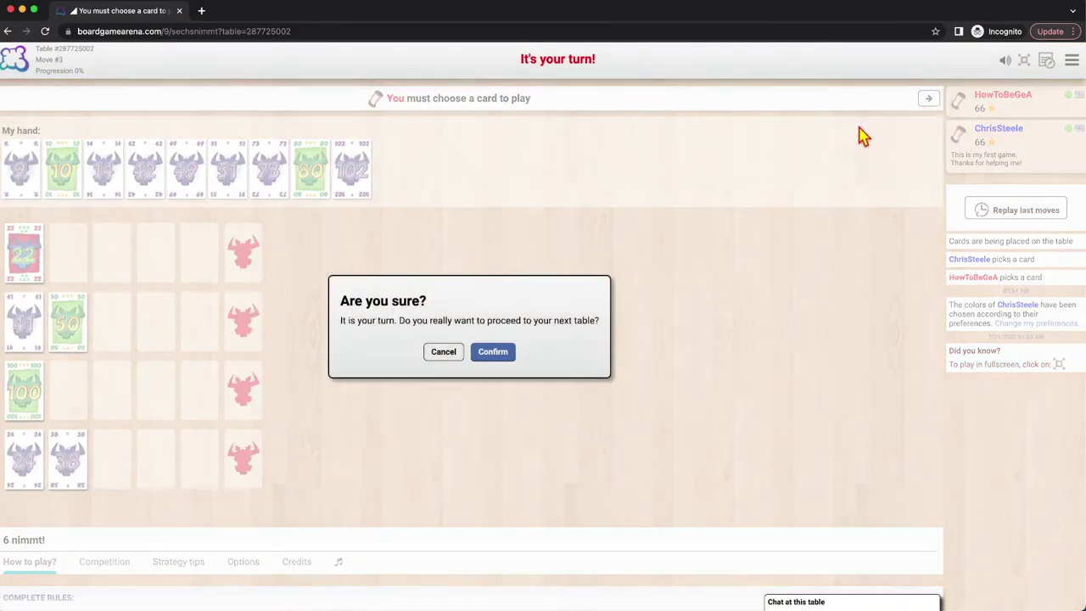
click(500, 352)
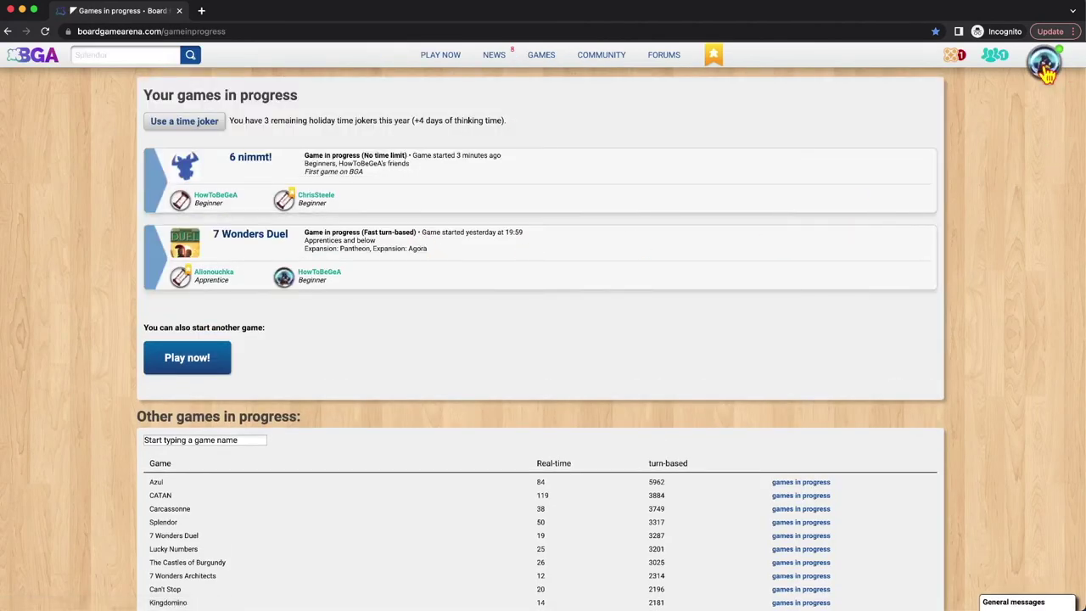
click(39, 59)
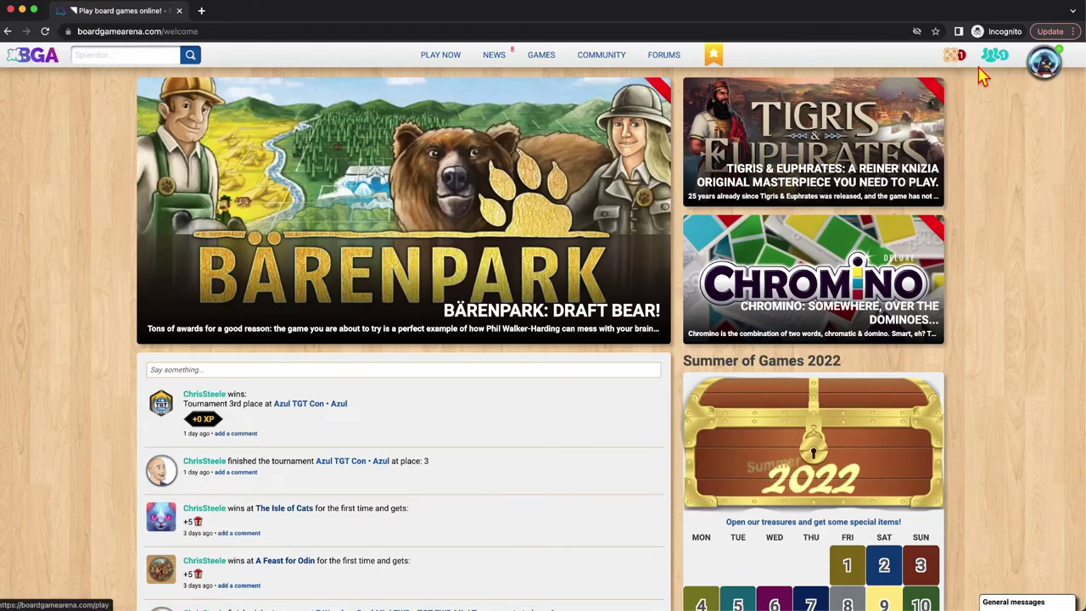
click(1042, 70)
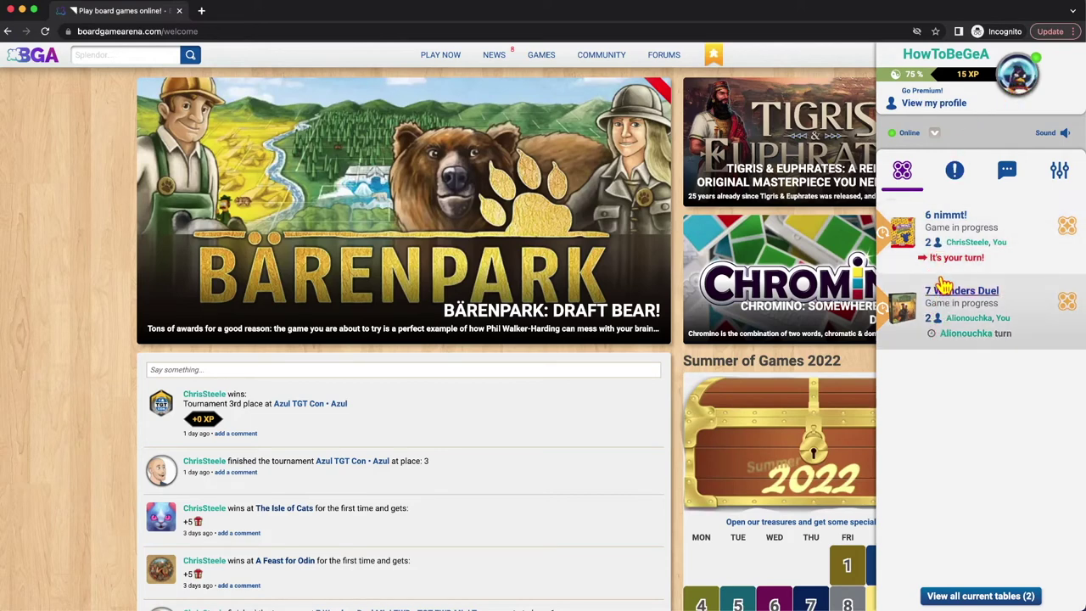
click(953, 594)
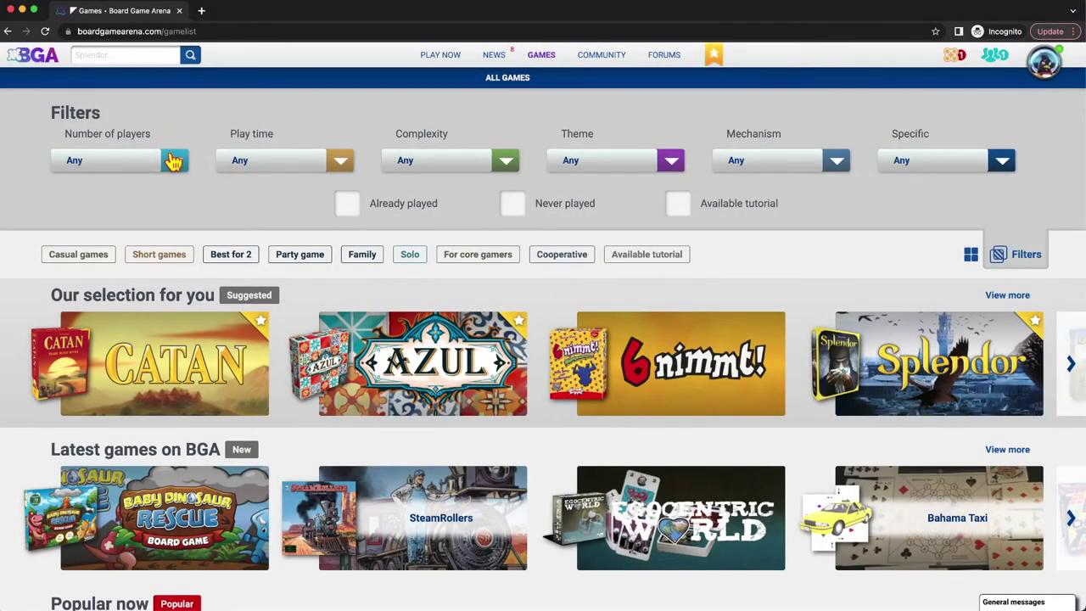
Filter the game list to solo games, browse the results, and preview SteamRollers.
click(175, 161)
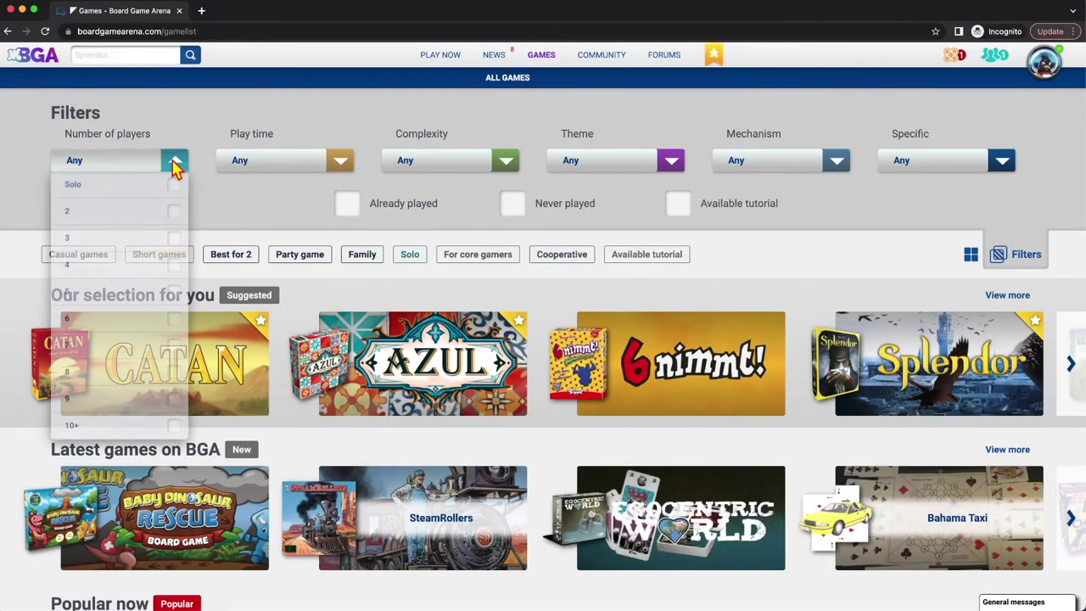
click(274, 214)
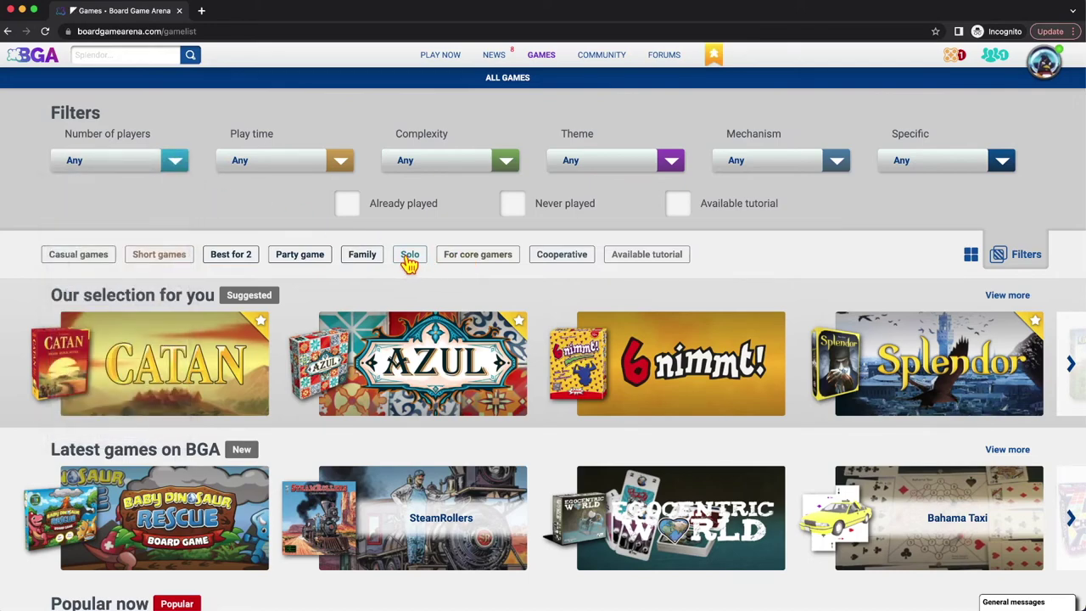
scroll(554, 291, down, 5)
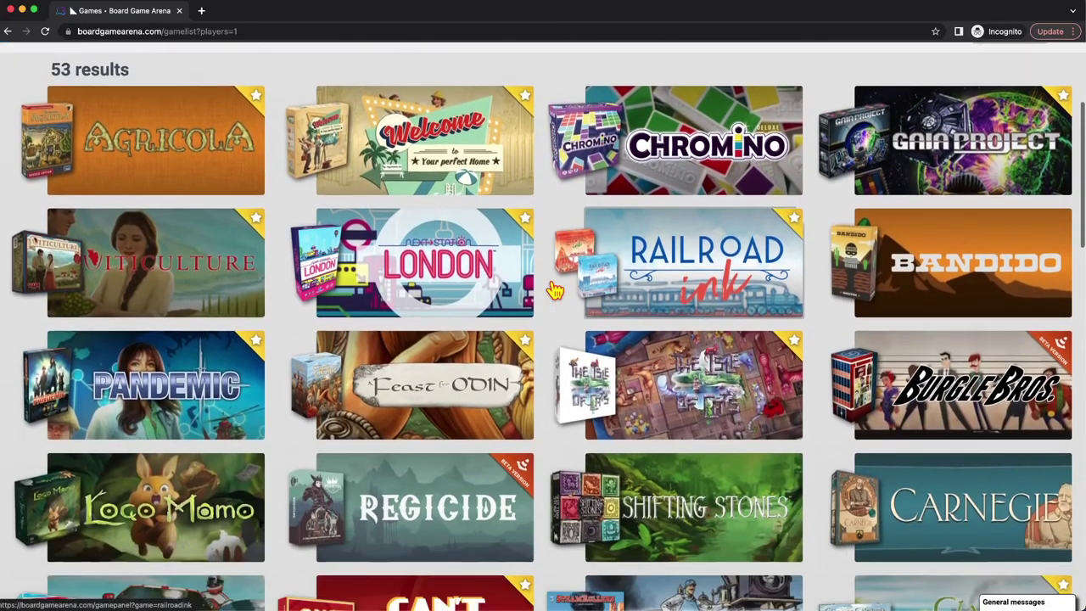
scroll(554, 291, down, 1)
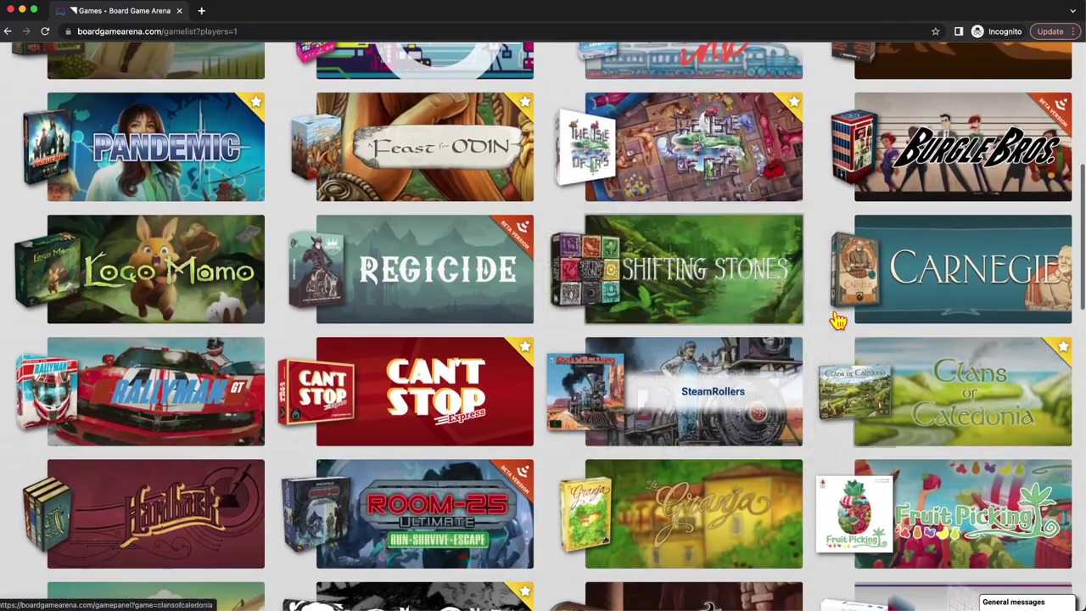
mouse_move(713, 386)
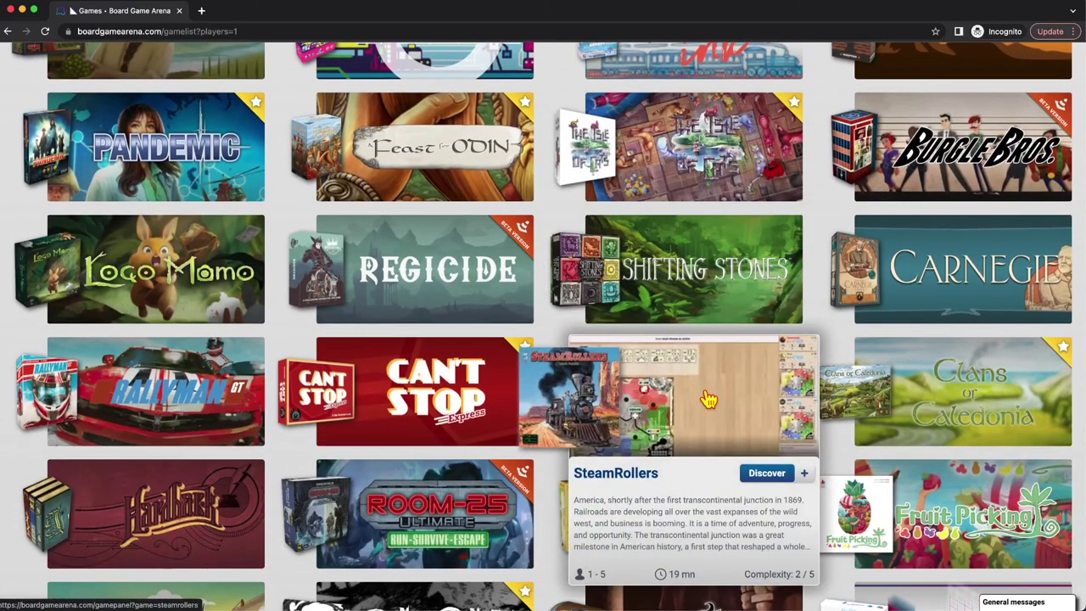
Open the SteamRollers game page and create a new turn-based table for it.
click(706, 401)
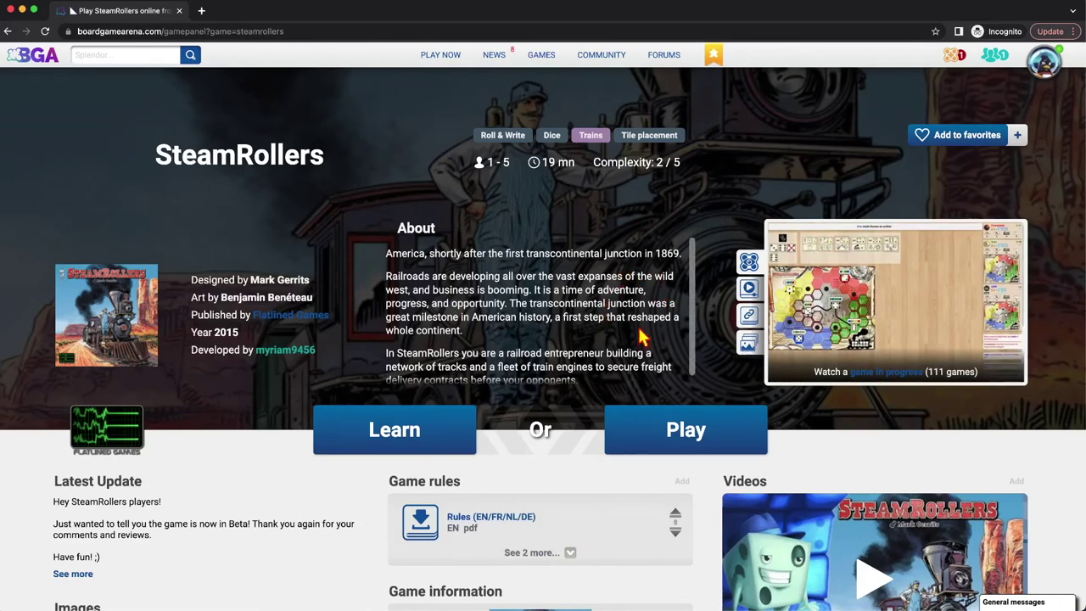
click(664, 443)
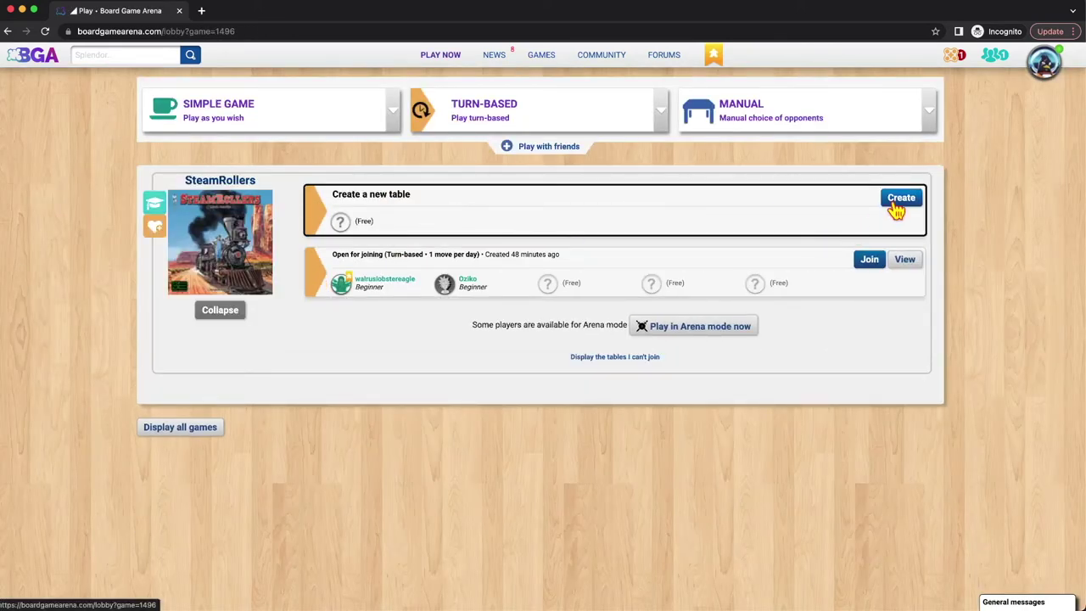
click(901, 200)
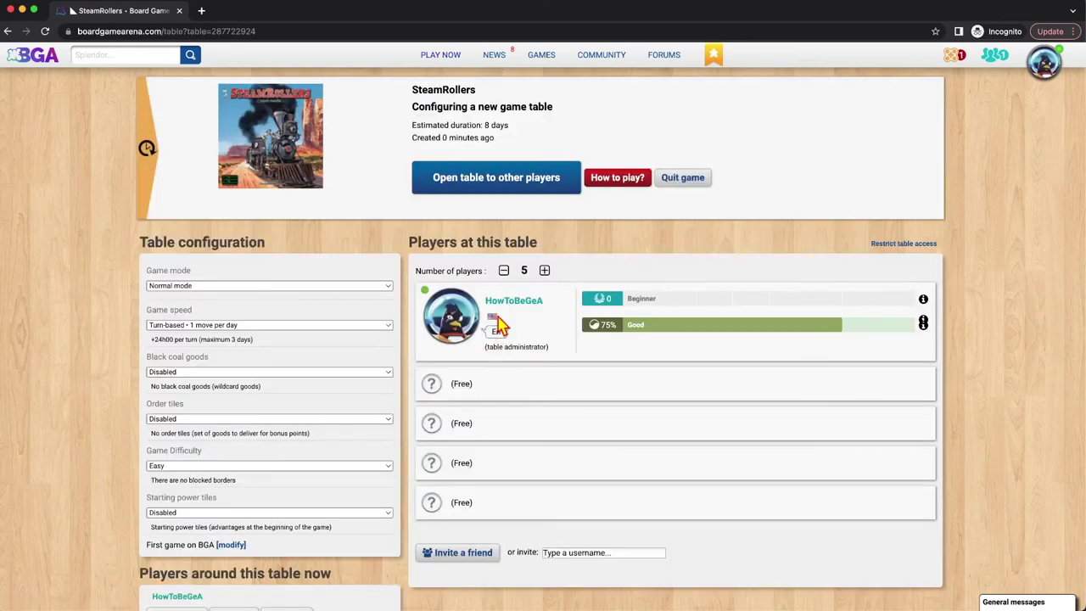
Set the SteamRollers table to Training mode and reduce the number of players to 1.
click(504, 272)
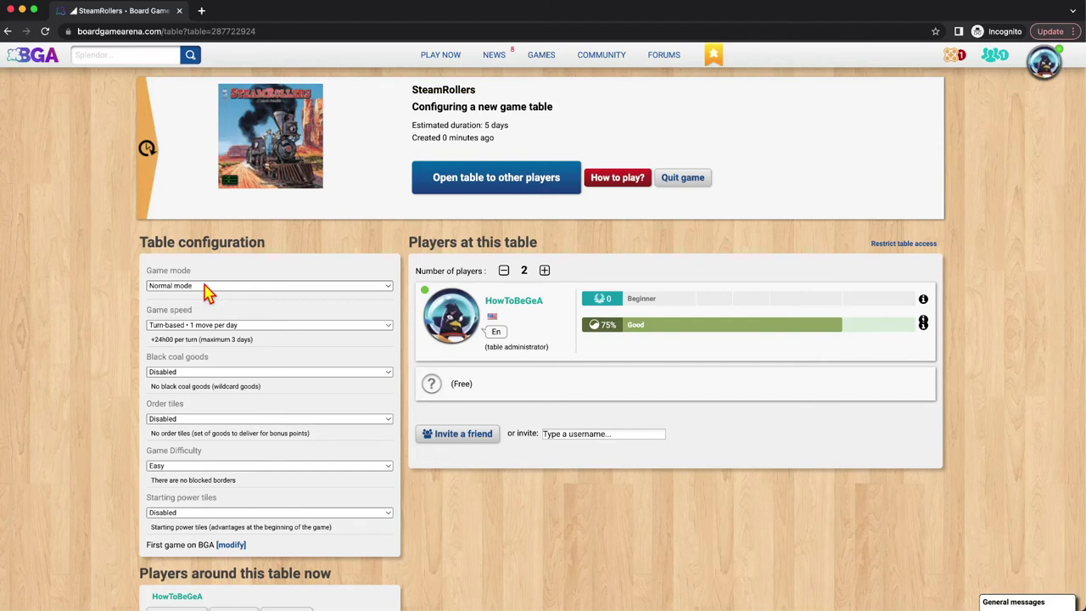
click(203, 286)
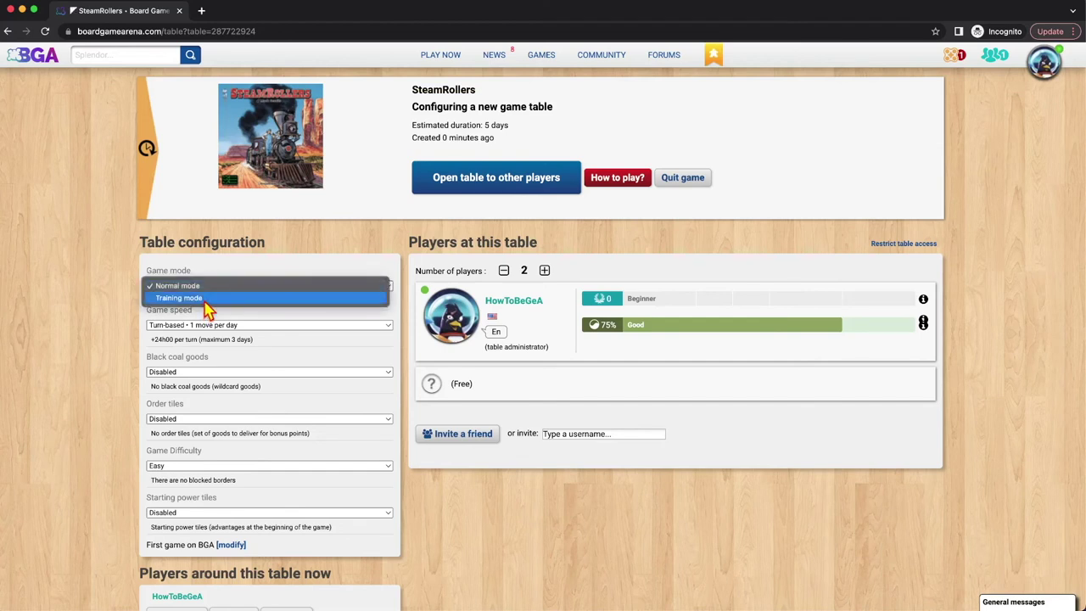
click(204, 300)
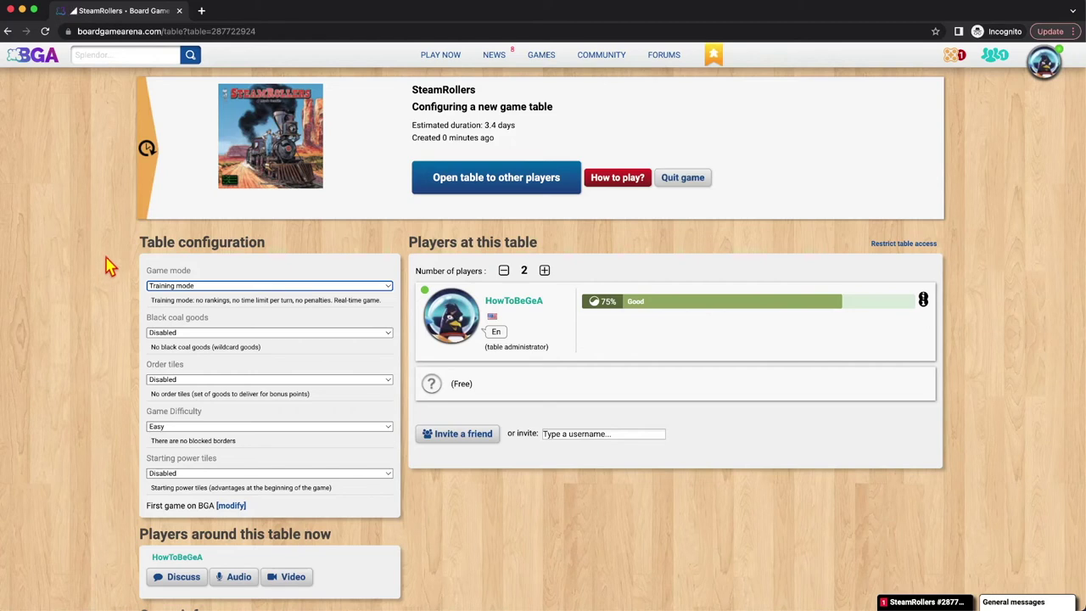
click(504, 271)
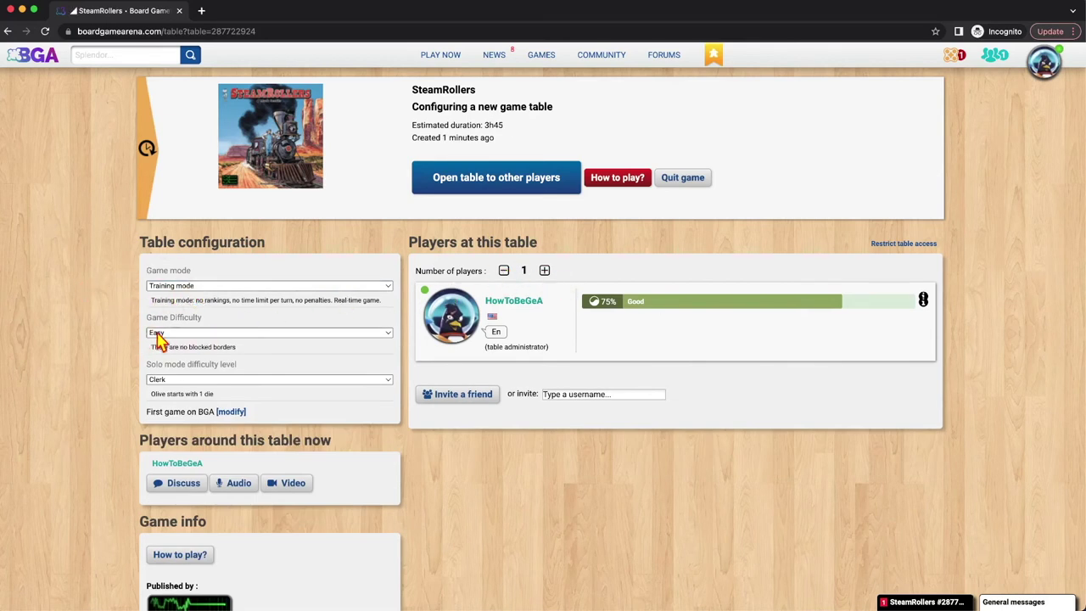
Review the game difficulty and solo mode difficulty level choices, keeping Easy and Clerk.
click(218, 340)
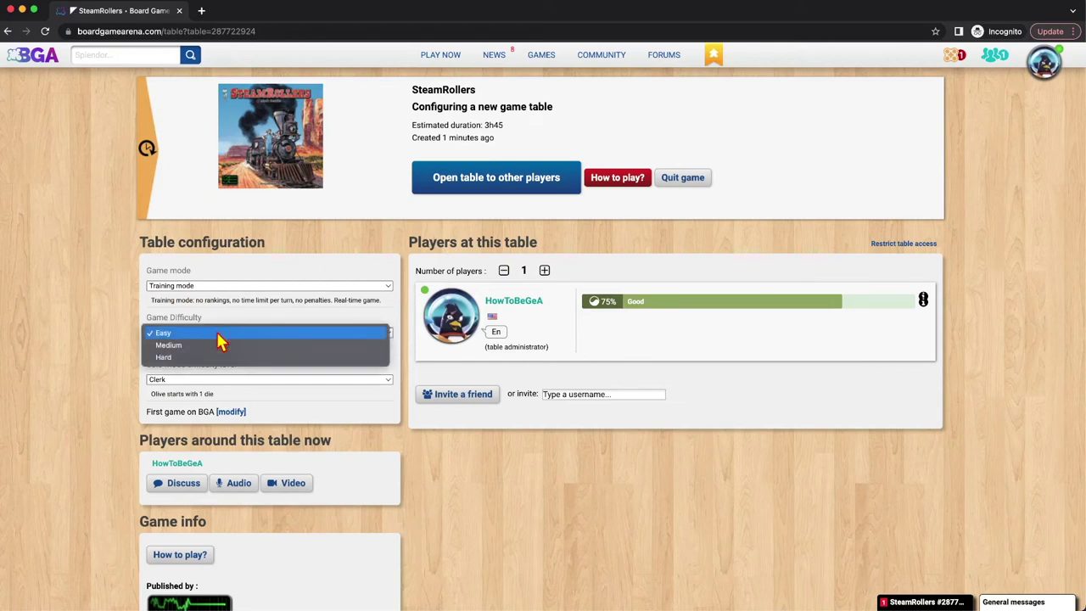
click(107, 340)
click(199, 381)
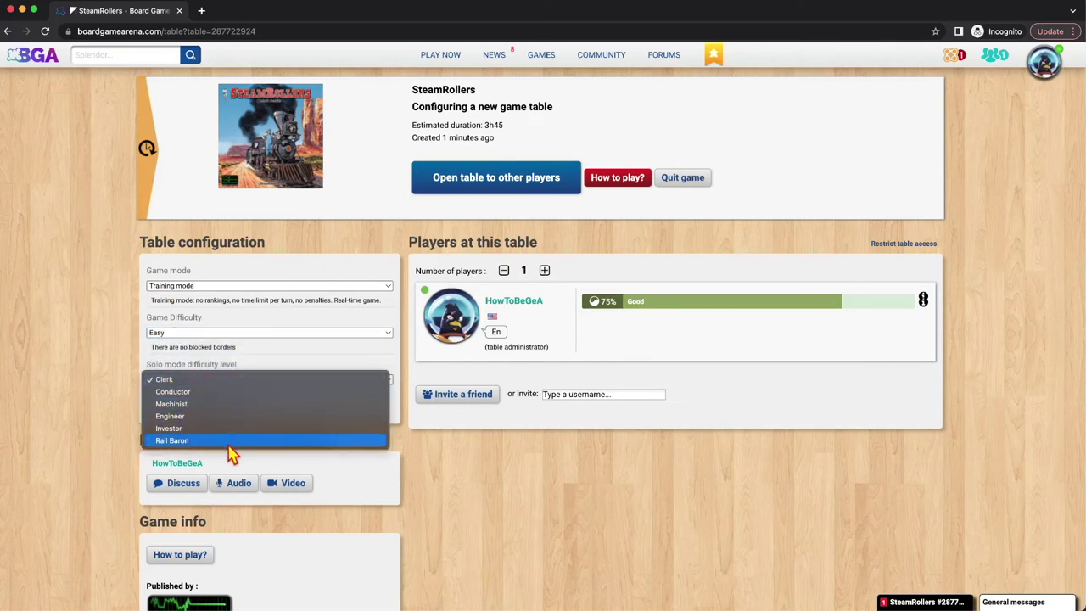
click(85, 338)
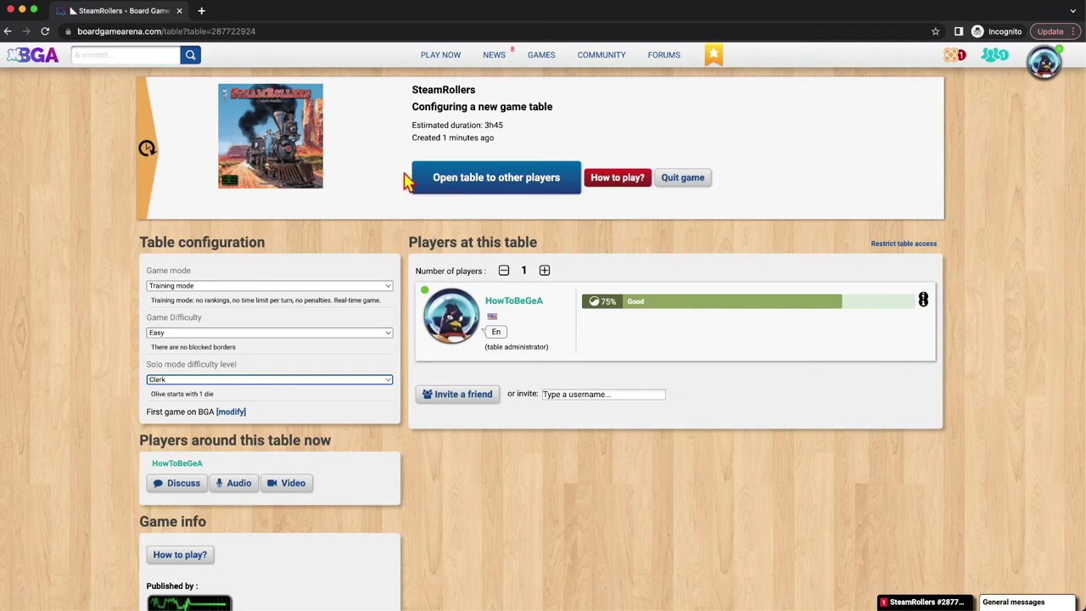
Open the solo table by accepting the turn-based commitment, and start and enter the SteamRollers game.
click(480, 192)
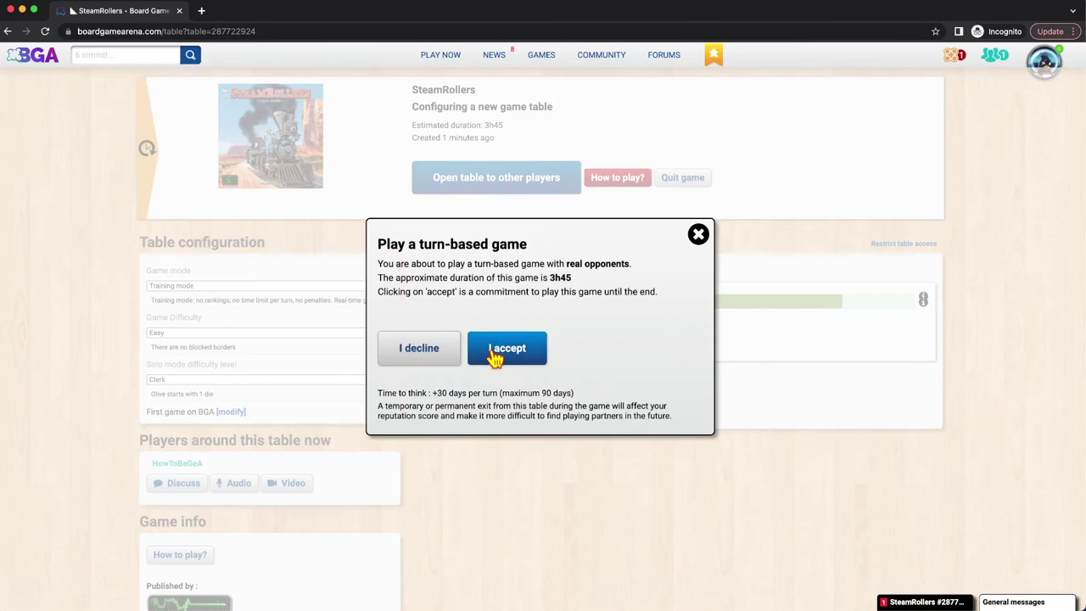
click(497, 355)
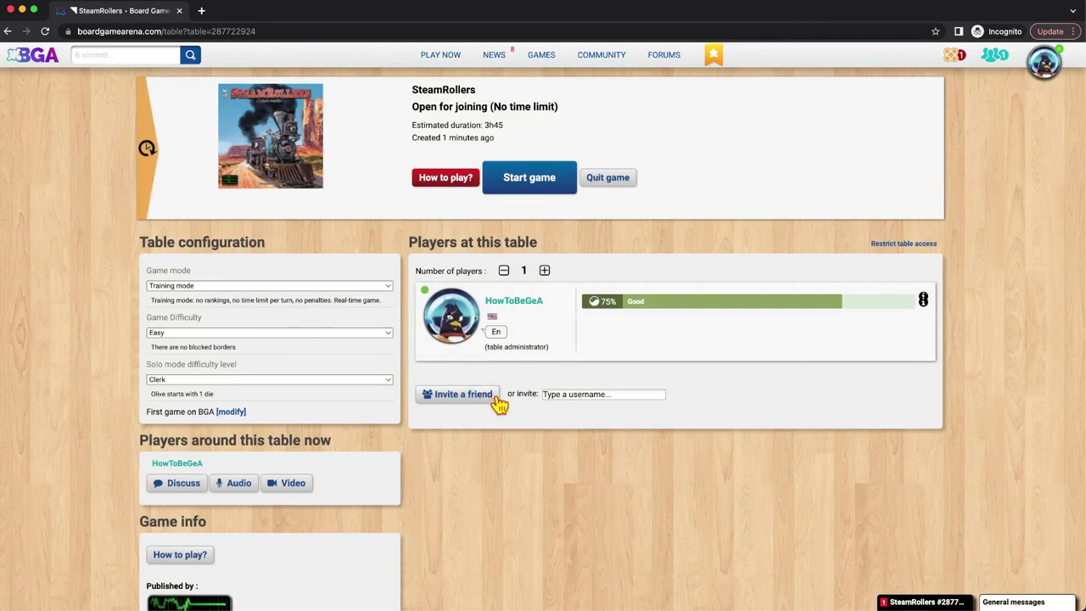
click(517, 180)
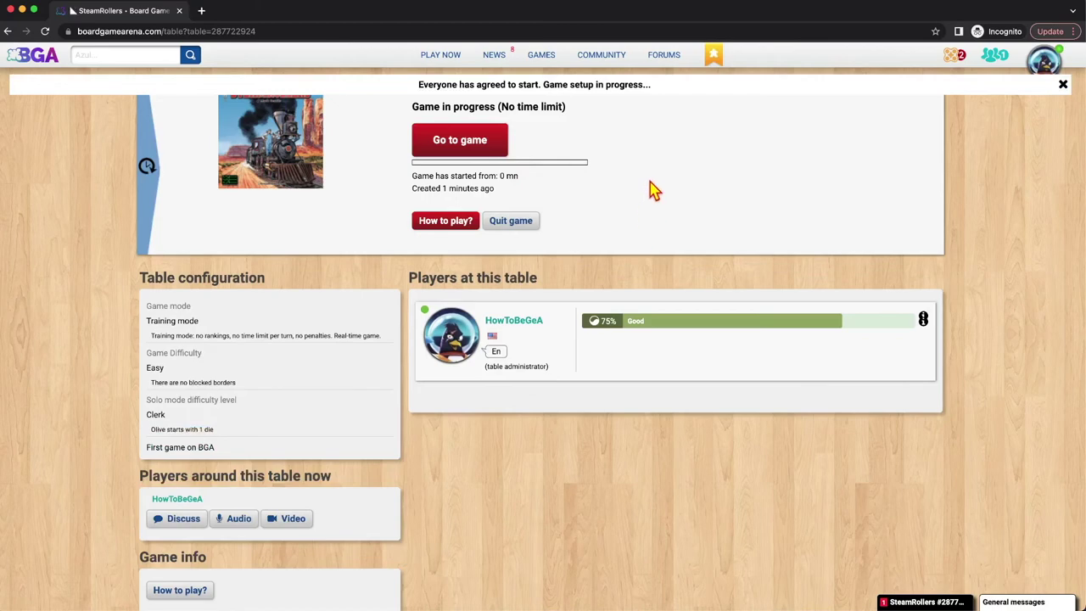
click(442, 150)
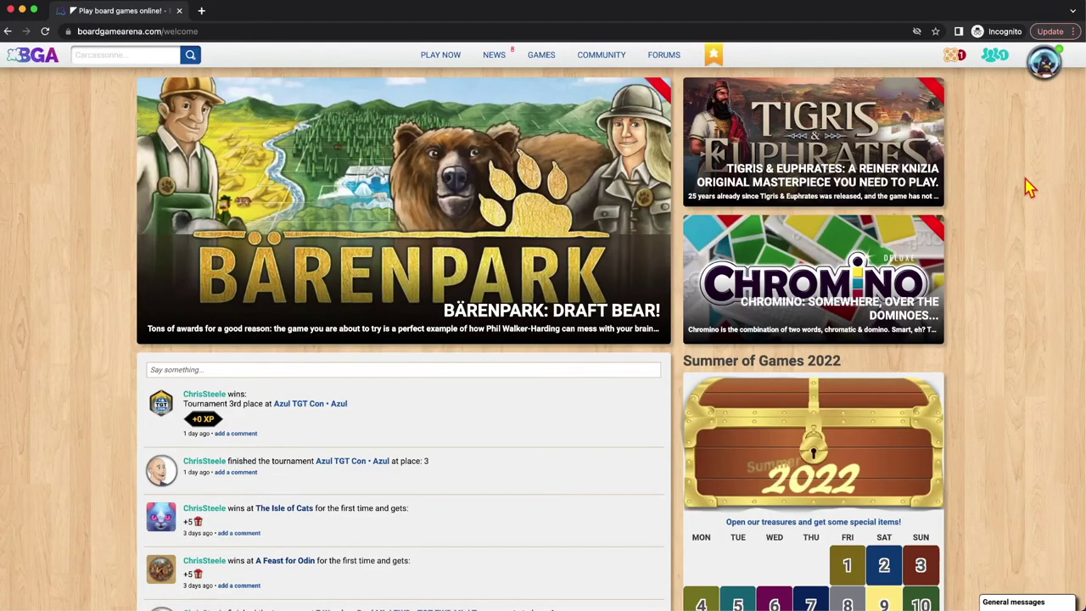
View the account's karma and open its reputation details from the account summary.
click(1045, 68)
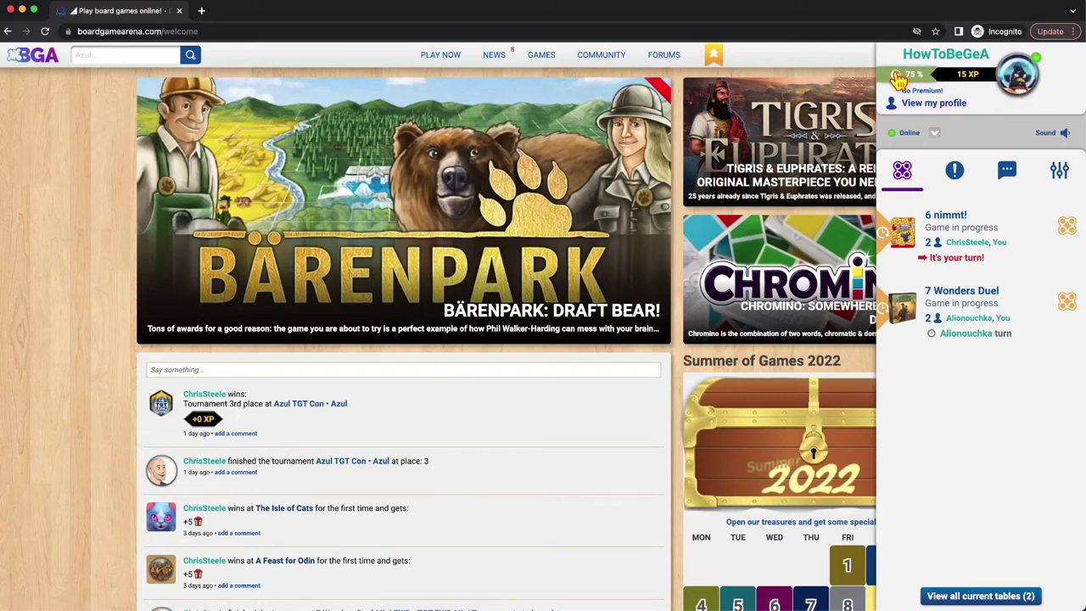
mouse_move(898, 80)
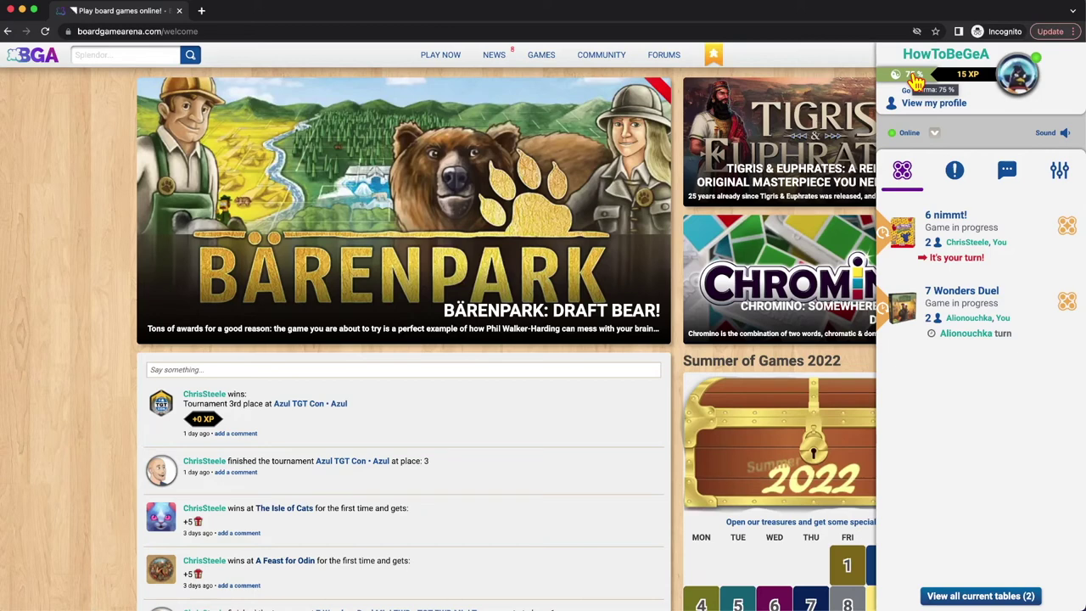
click(915, 78)
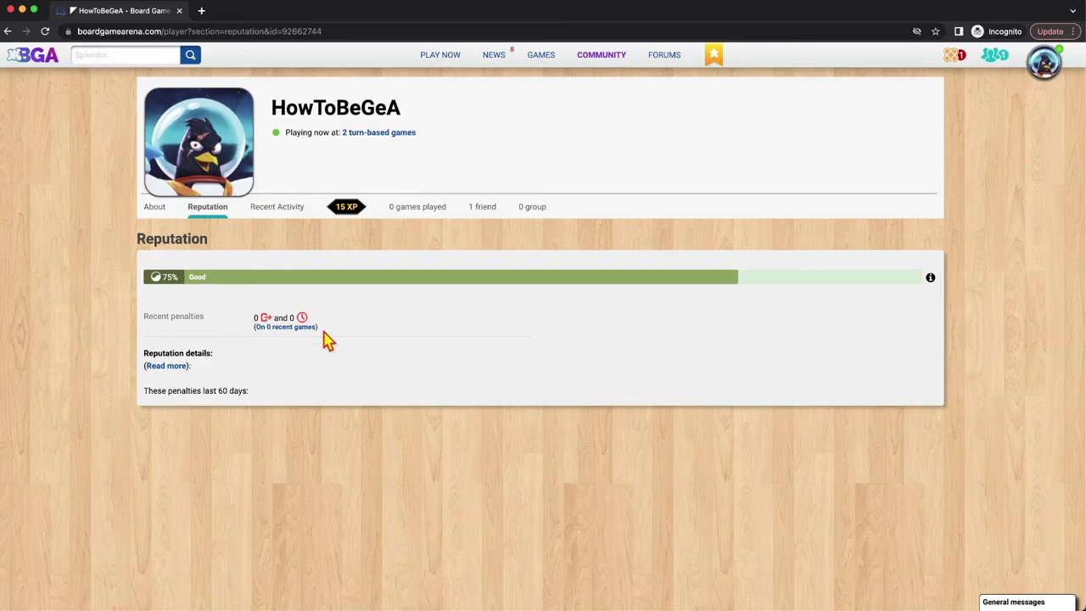
Review the account profile's About, Reputation, Recent Activity, games played, friends, groups and XP sections.
key(super+bracketleft)
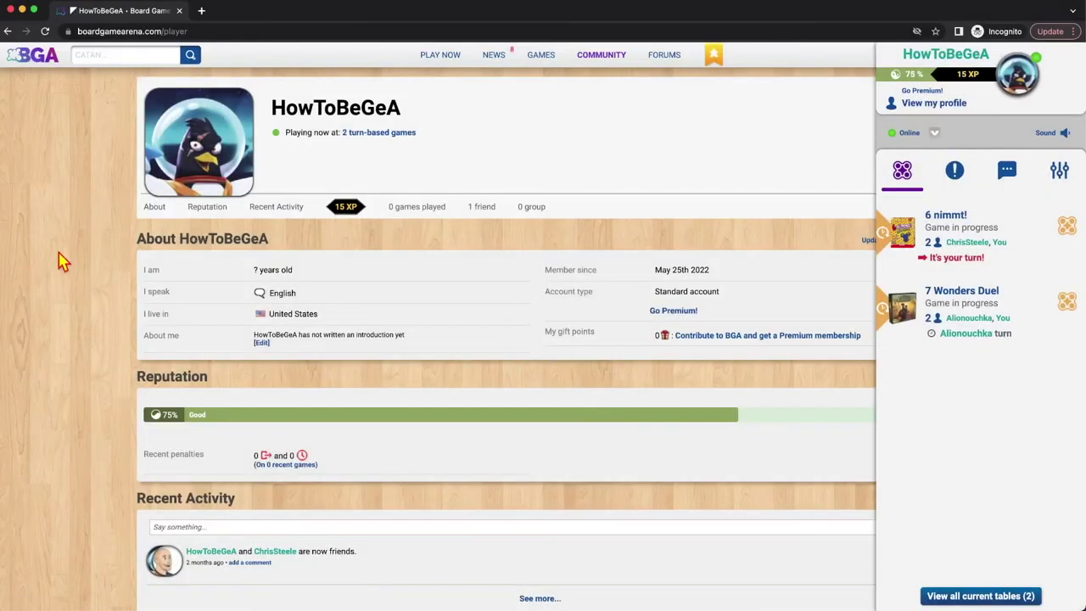
click(158, 209)
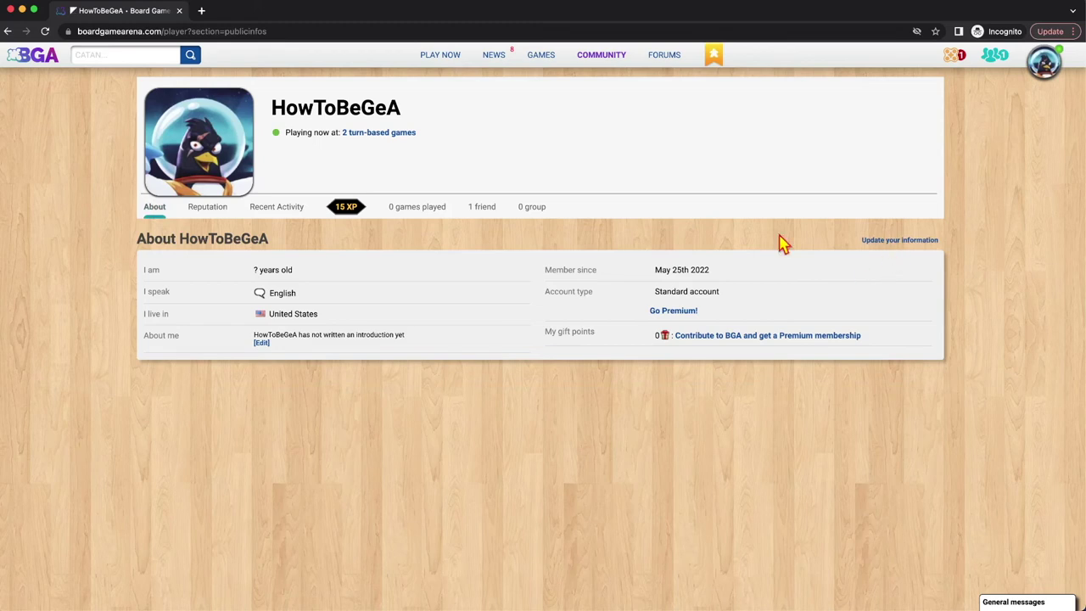
click(213, 213)
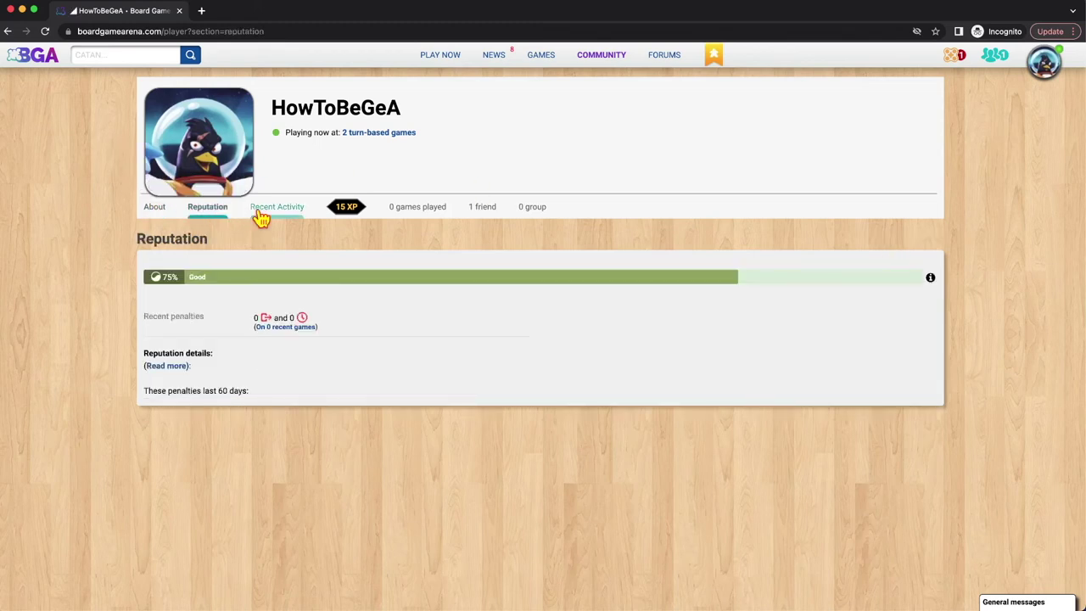
click(265, 218)
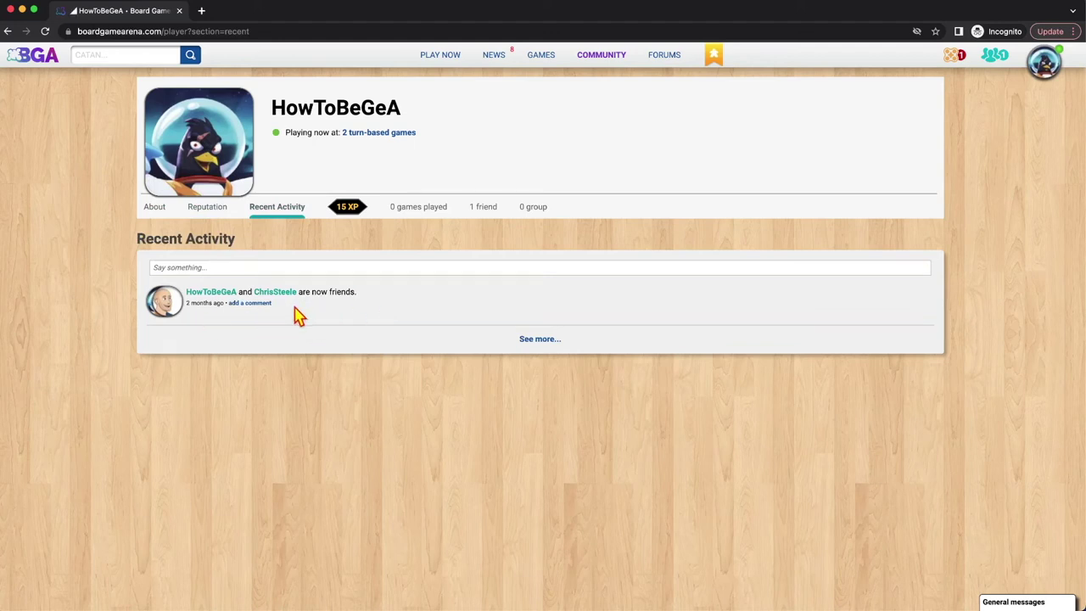
click(419, 216)
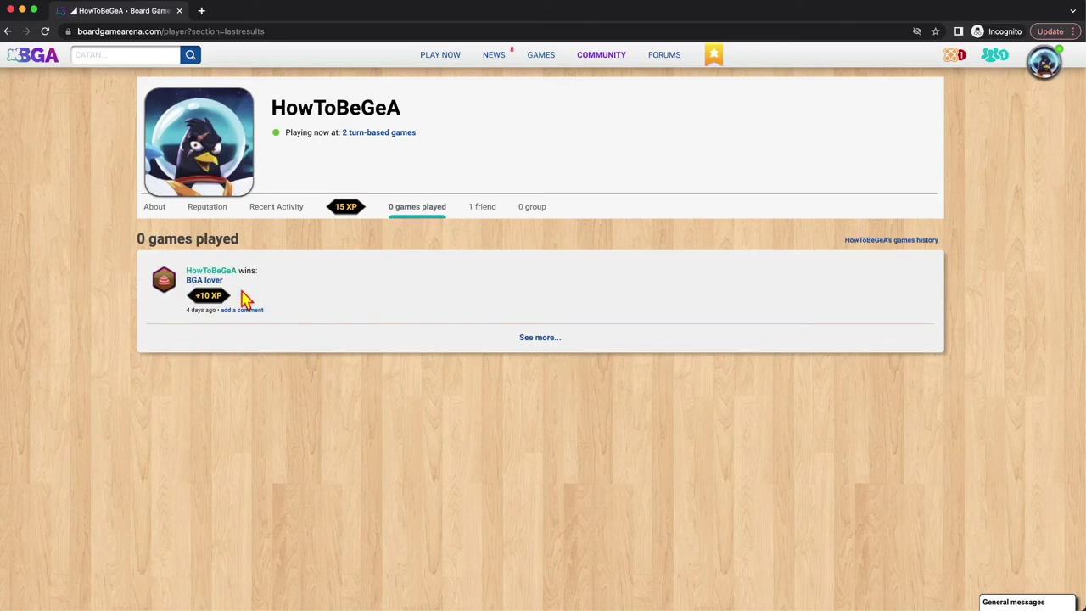
click(496, 217)
click(532, 214)
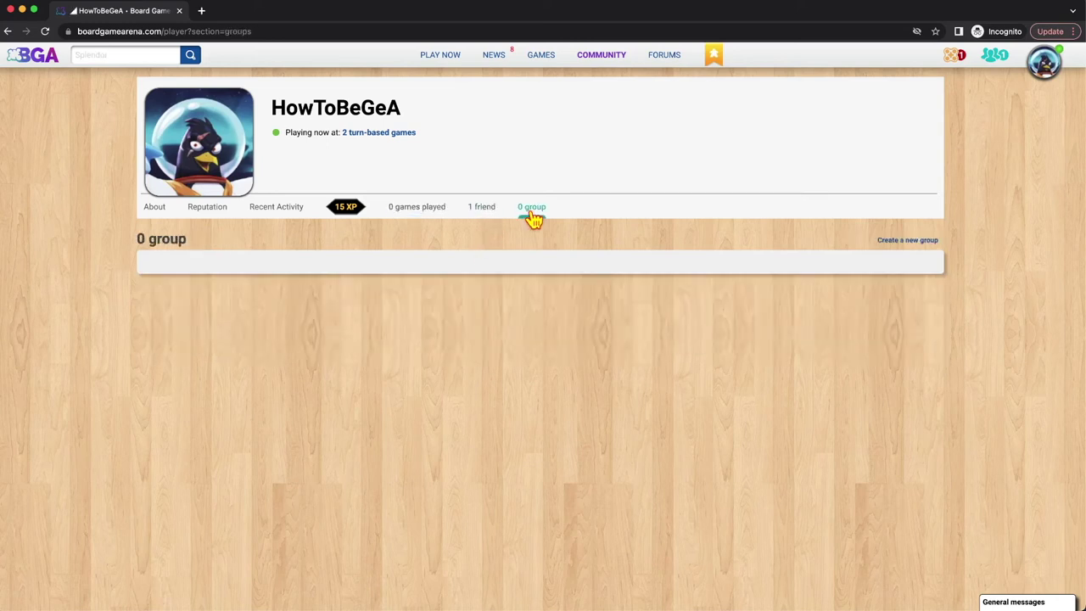
click(343, 209)
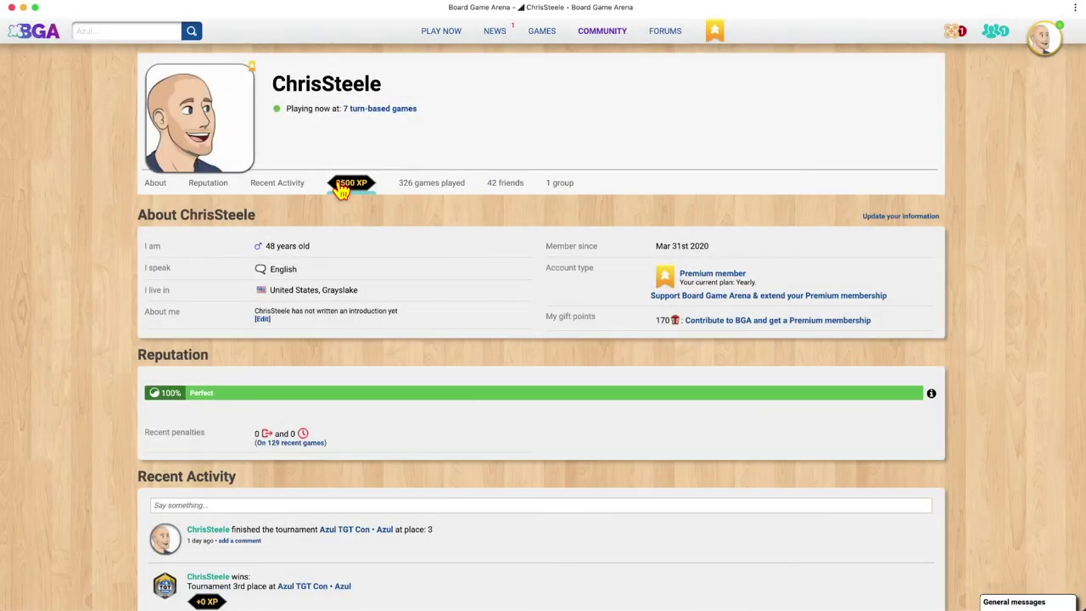
Open the Railroad Ink statistics from the premium member's XP section and examine the rank evolution and playing profile.
click(344, 187)
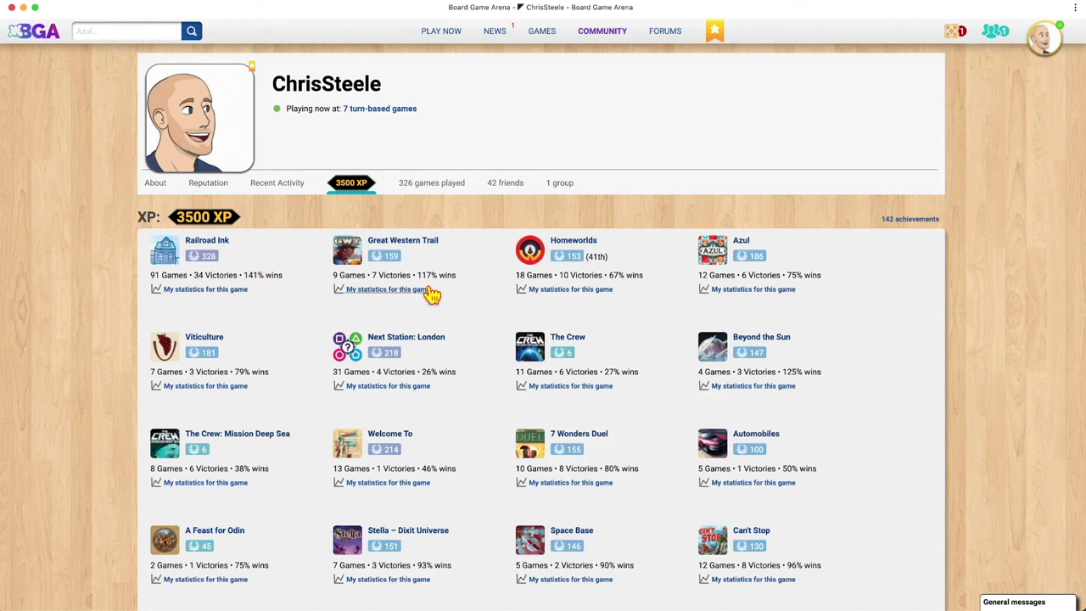
click(195, 293)
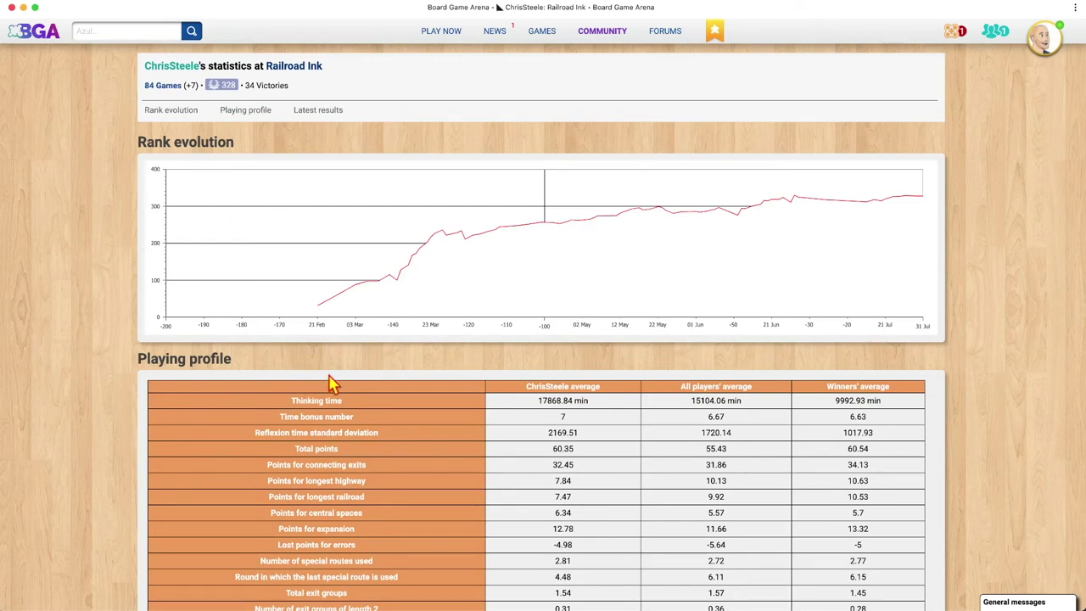
scroll(395, 369, down, 1)
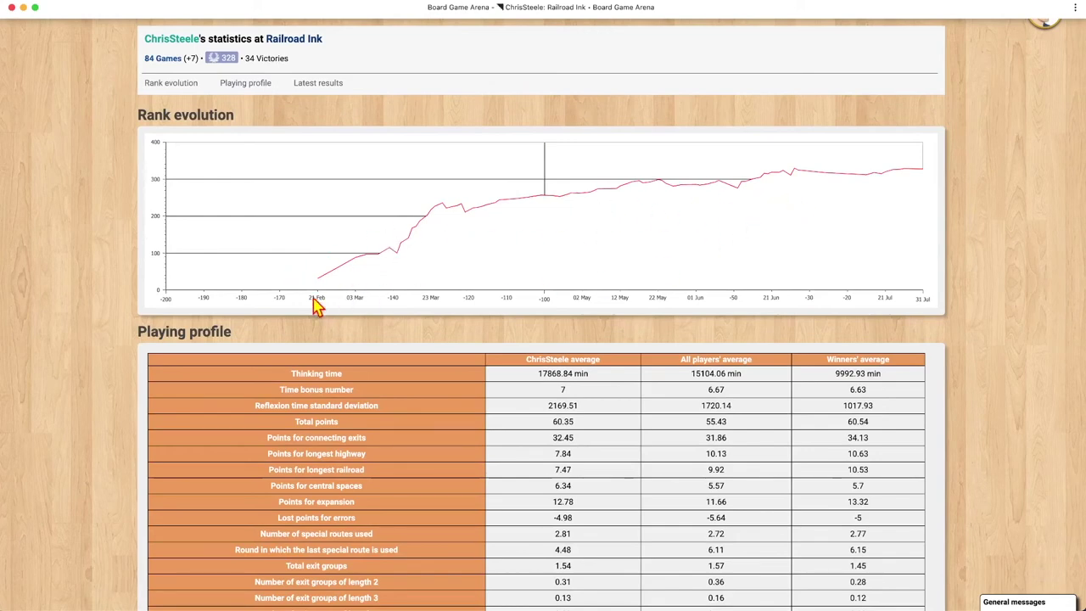
scroll(344, 323, down, 4)
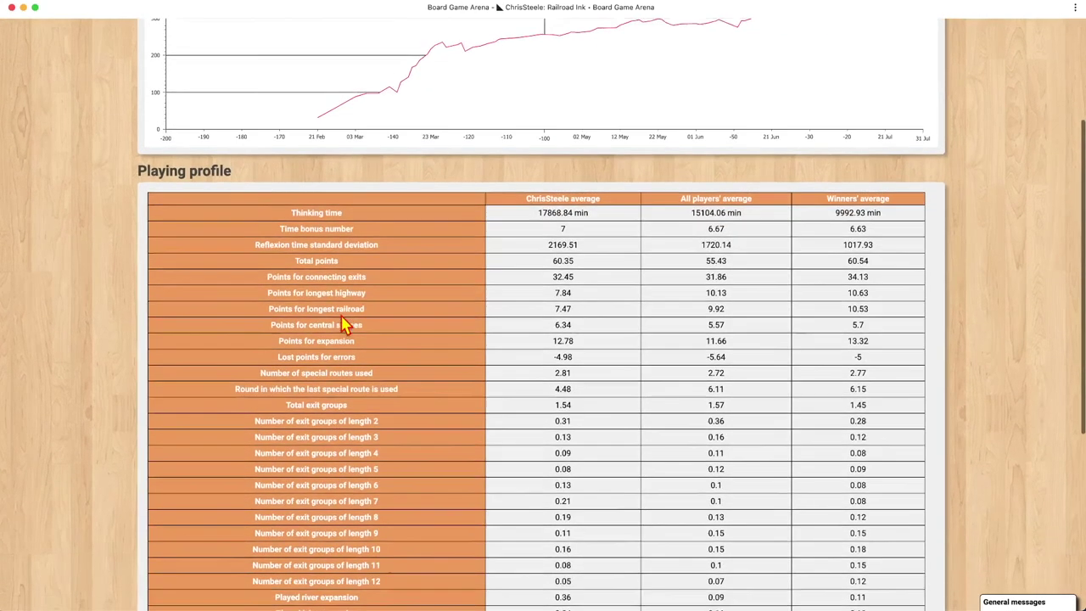
scroll(417, 347, down, 3)
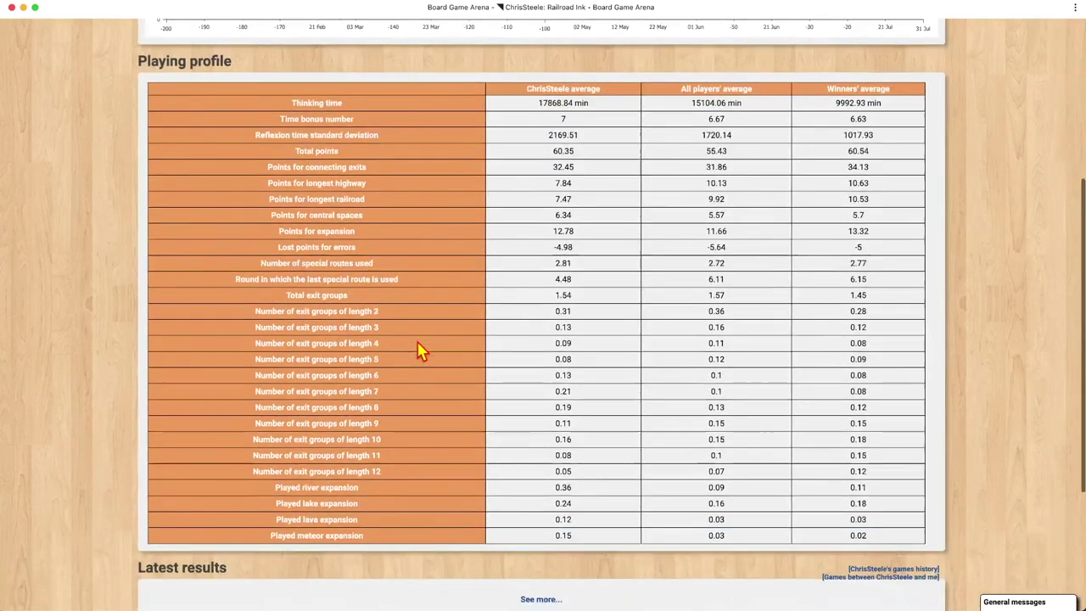
scroll(422, 350, down, 3)
scroll(461, 260, up, 4)
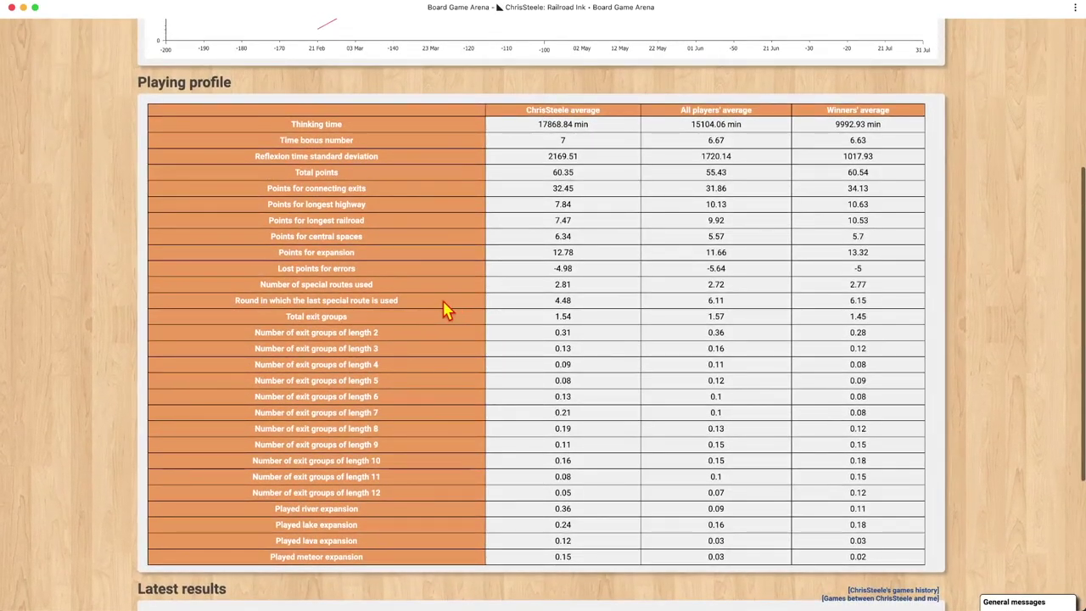
scroll(447, 310, down, 5)
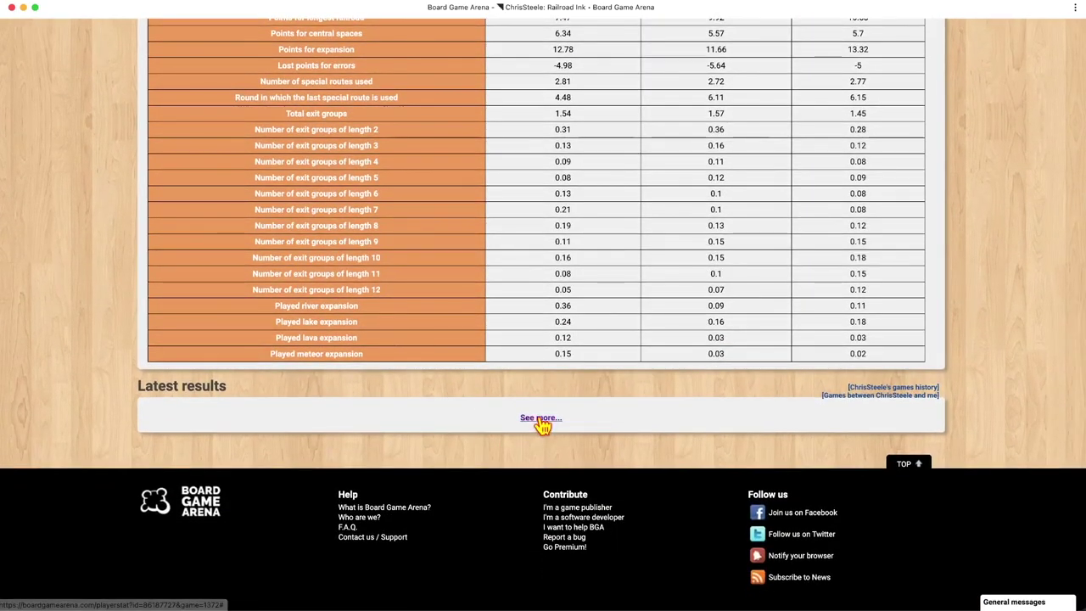
Try to load more latest results for Railroad Ink, and browse the player's games history for that game.
click(541, 418)
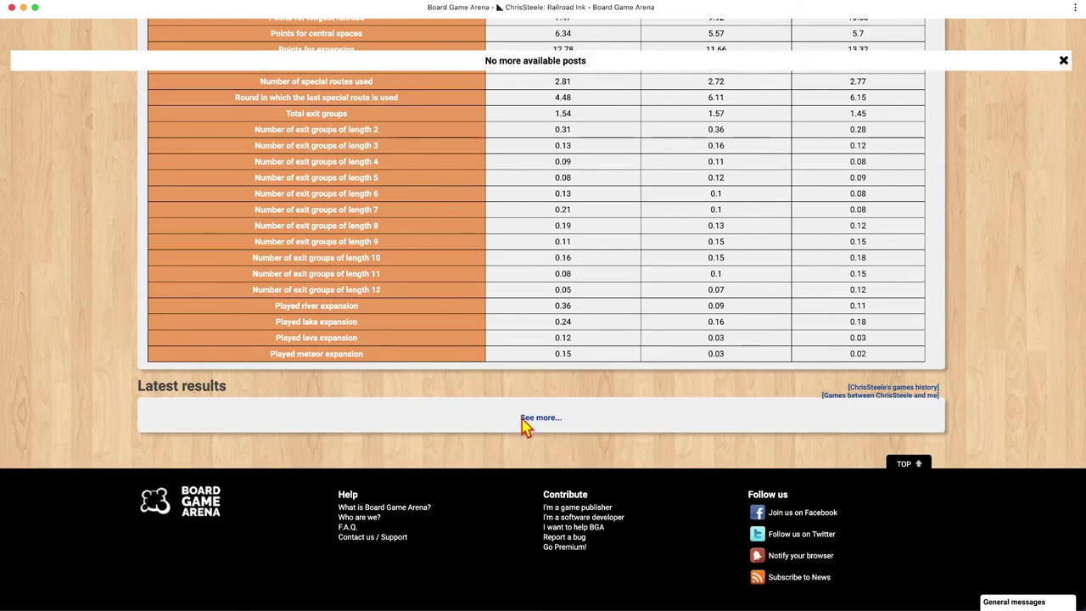
click(873, 389)
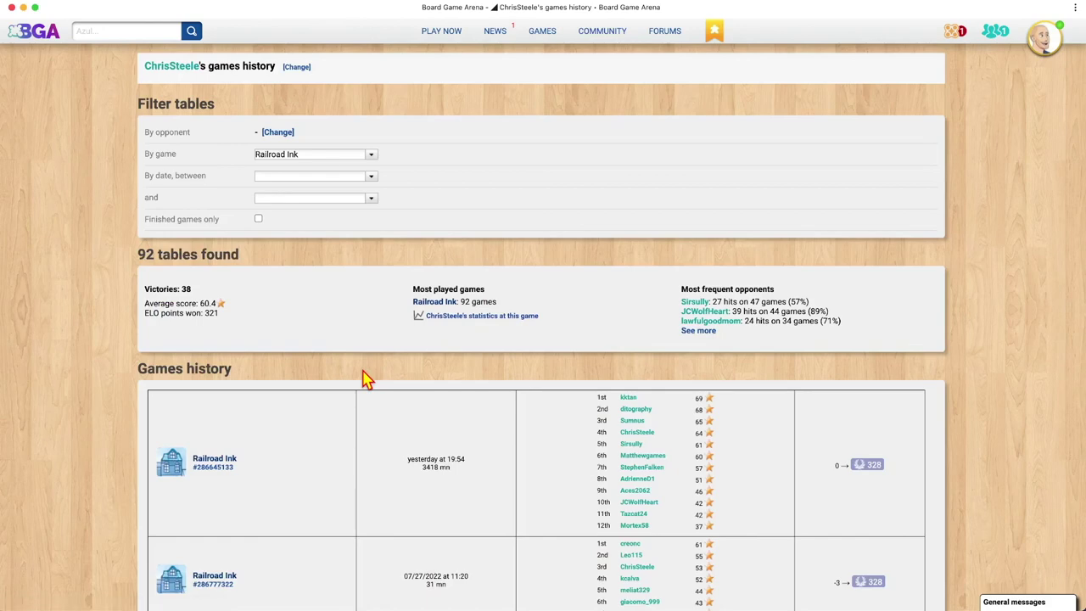
scroll(280, 455, down, 5)
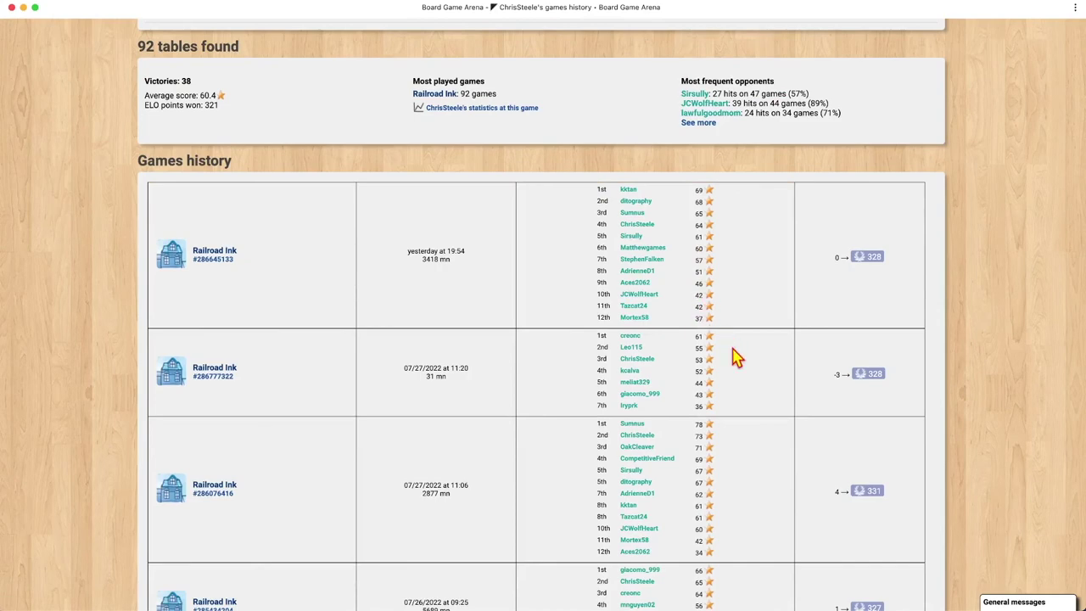
scroll(735, 357, down, 6)
scroll(735, 357, up, 2)
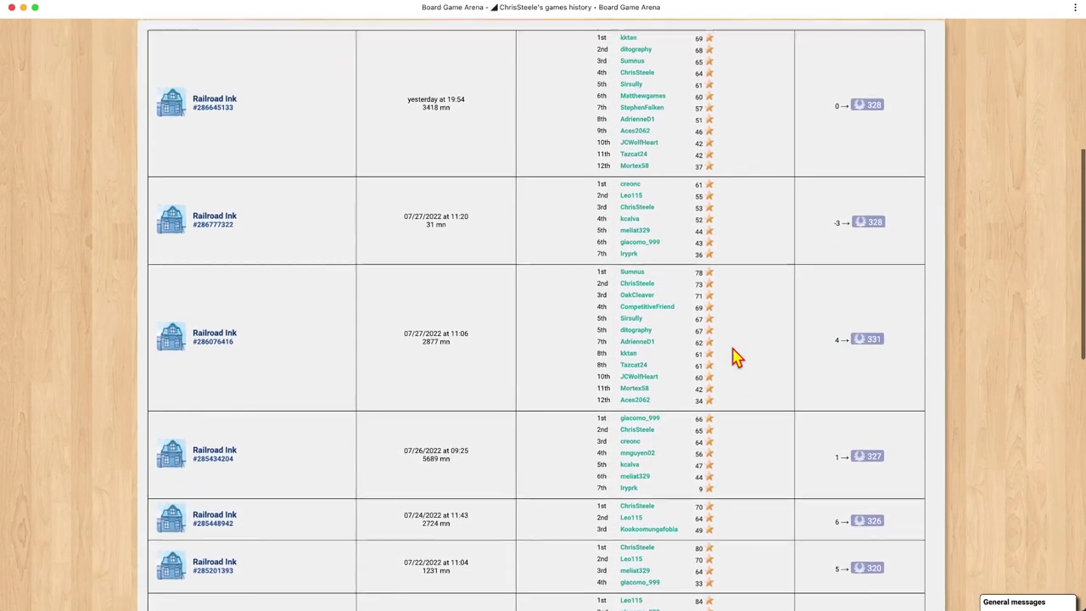
Load more results twice in the player's Railroad Ink games history and review the tables' dates, player rankings, scores and ELO changes.
scroll(857, 343, down, 3)
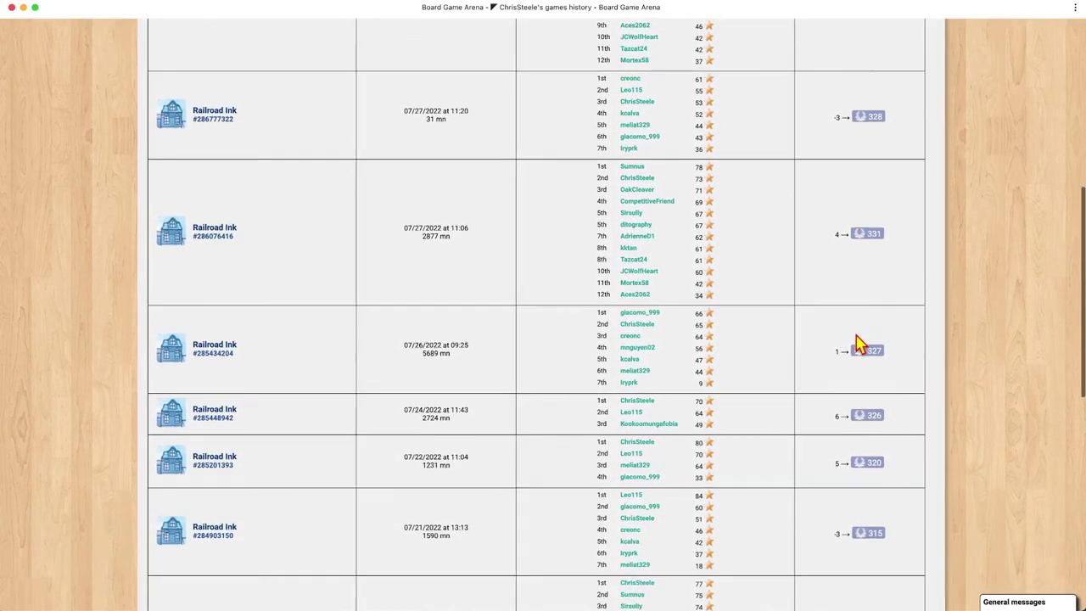
scroll(860, 257, down, 2)
scroll(832, 466, down, 8)
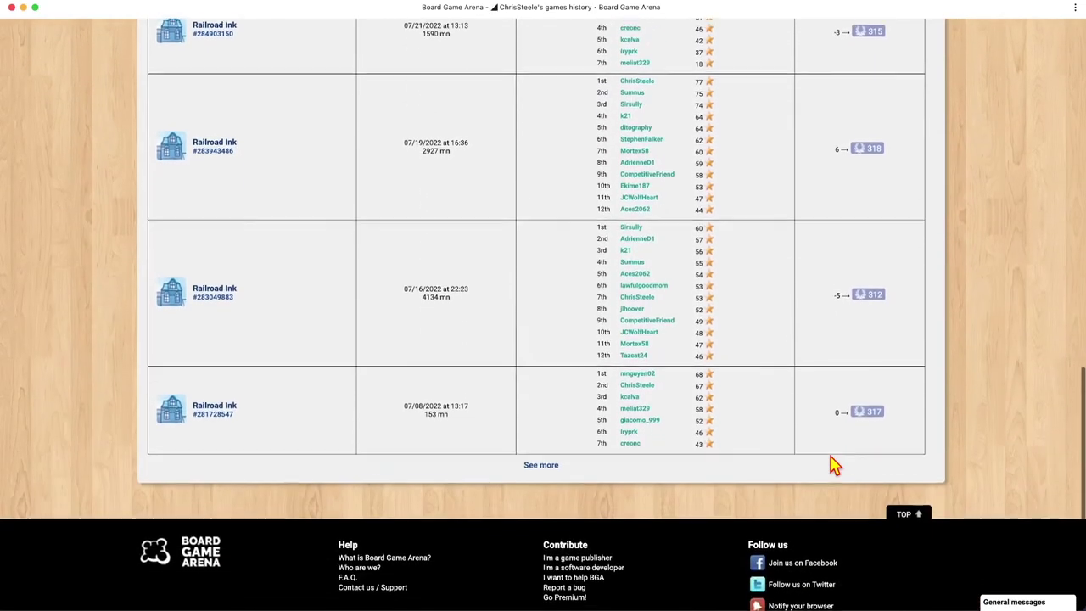
click(547, 443)
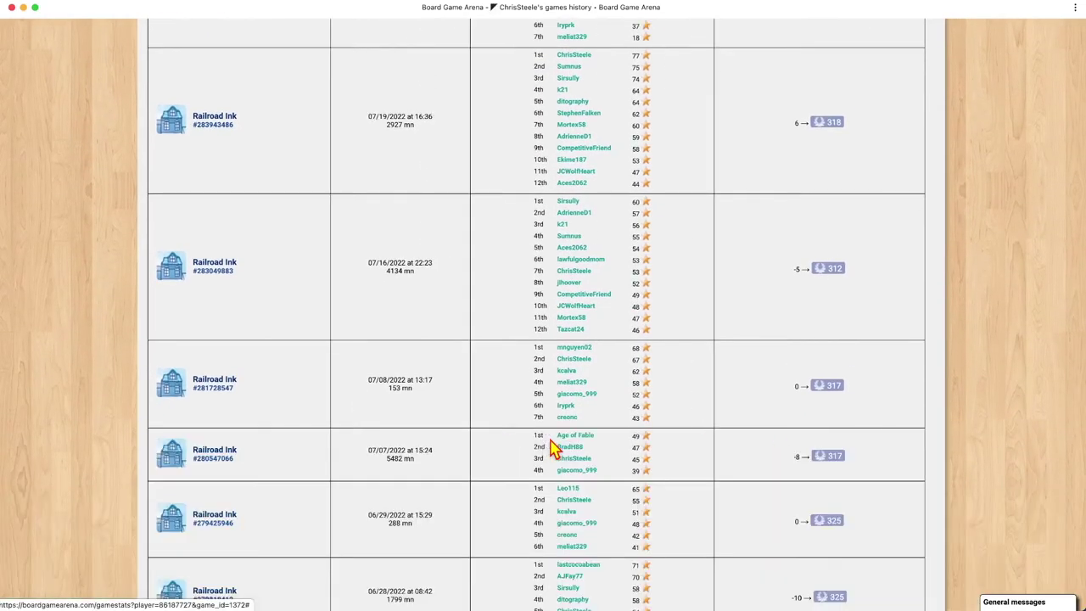
scroll(561, 438, down, 15)
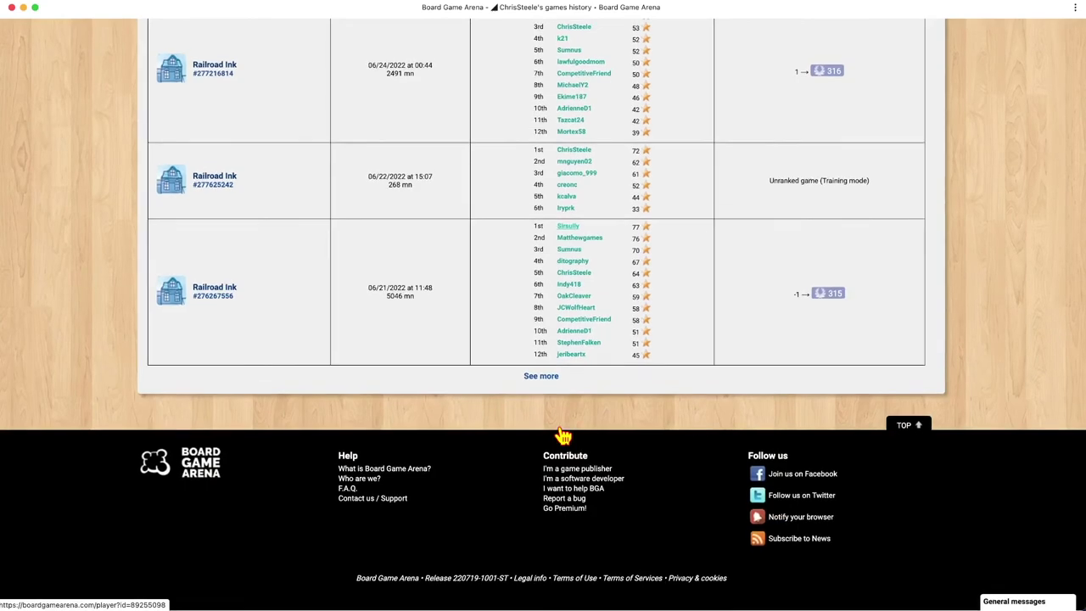
click(546, 379)
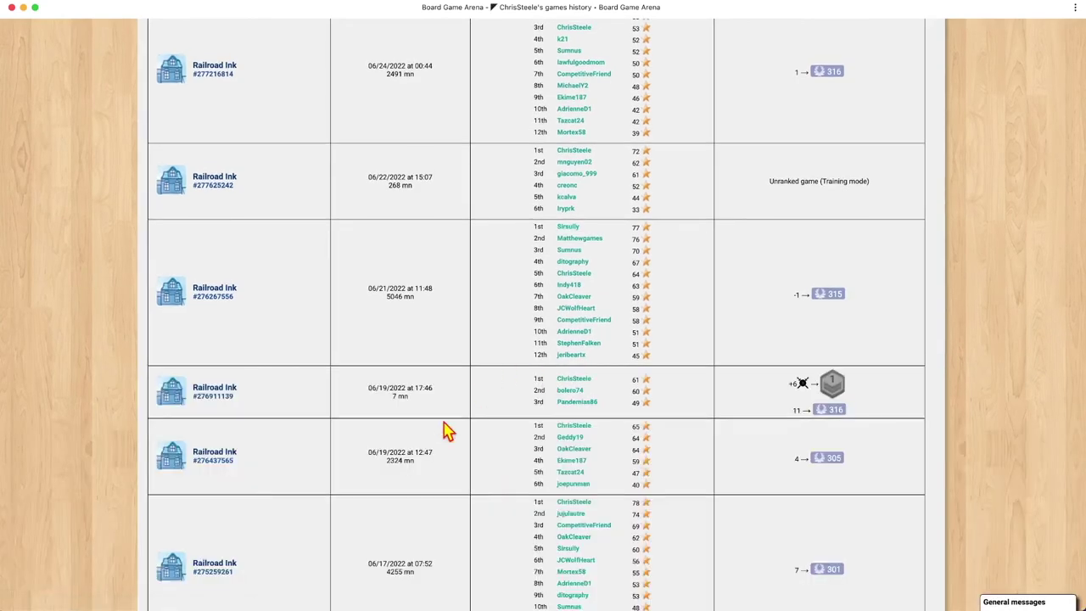
scroll(448, 431, down, 10)
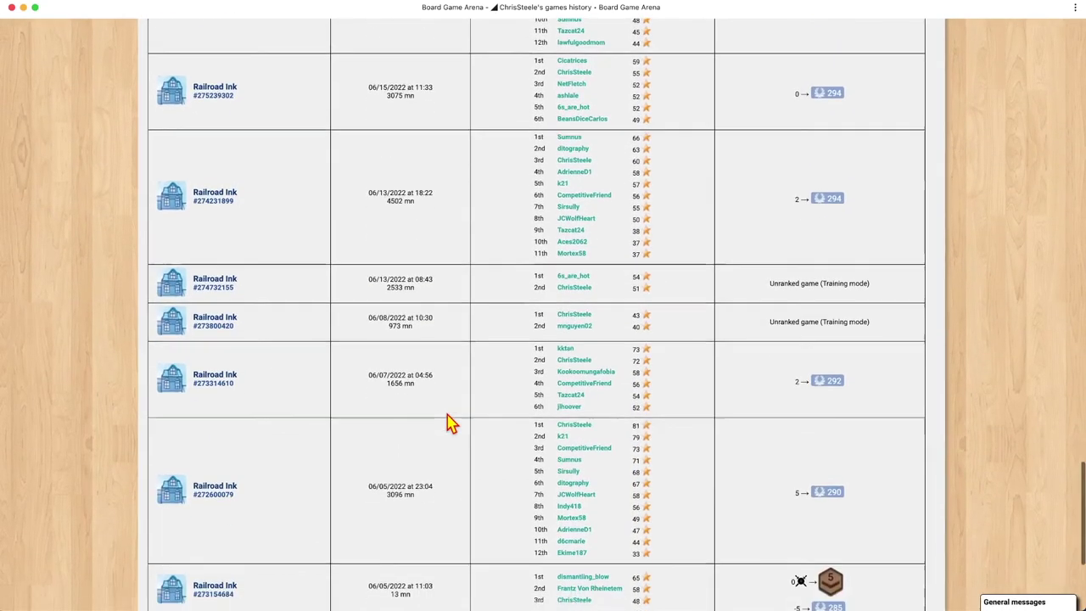
scroll(449, 423, down, 5)
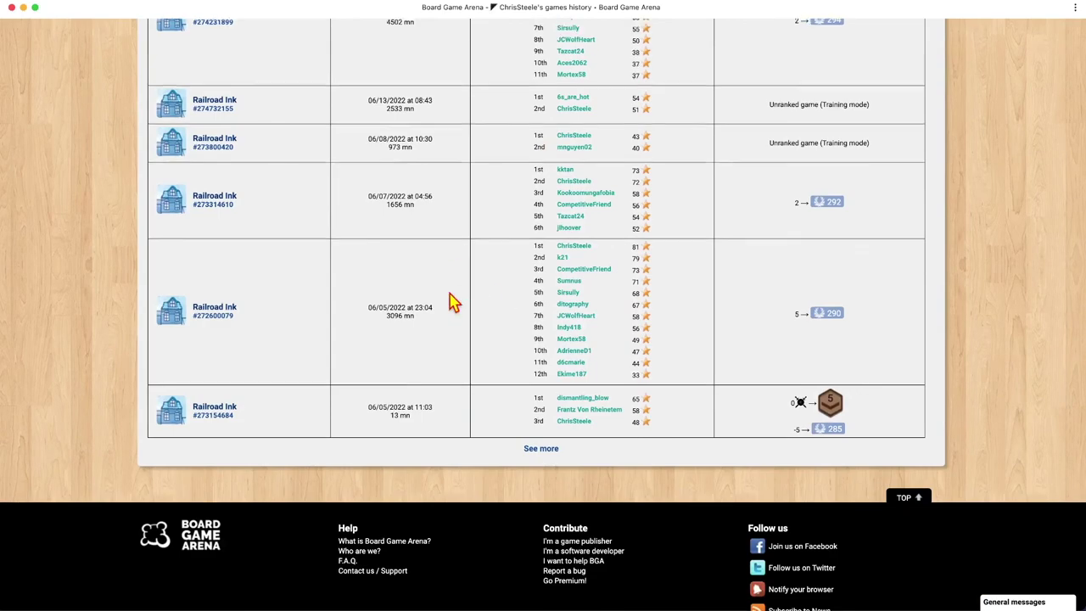
scroll(453, 302, up, 15)
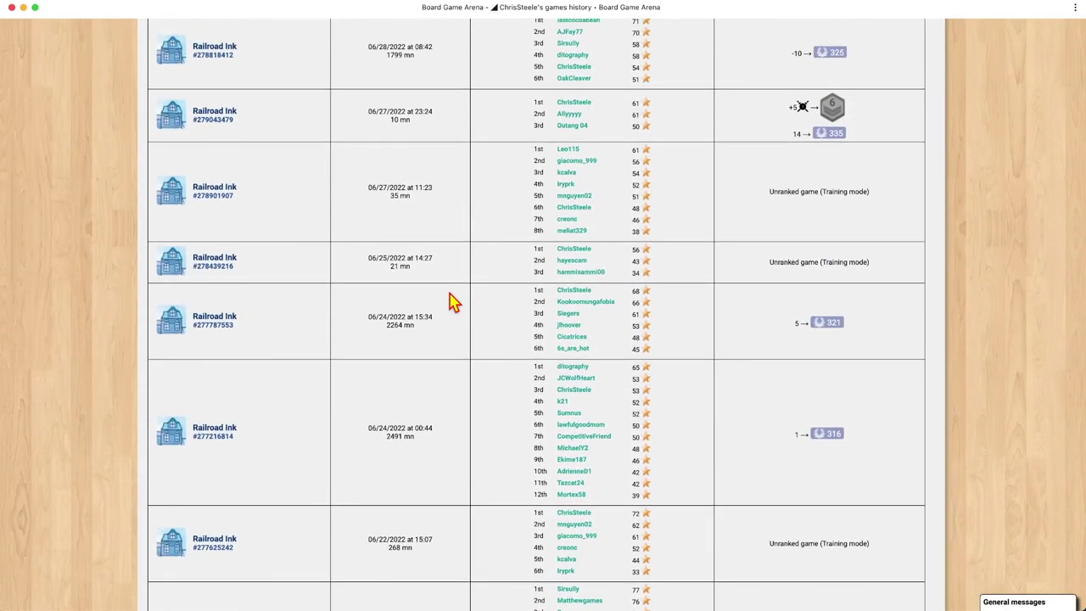
scroll(449, 301, up, 10)
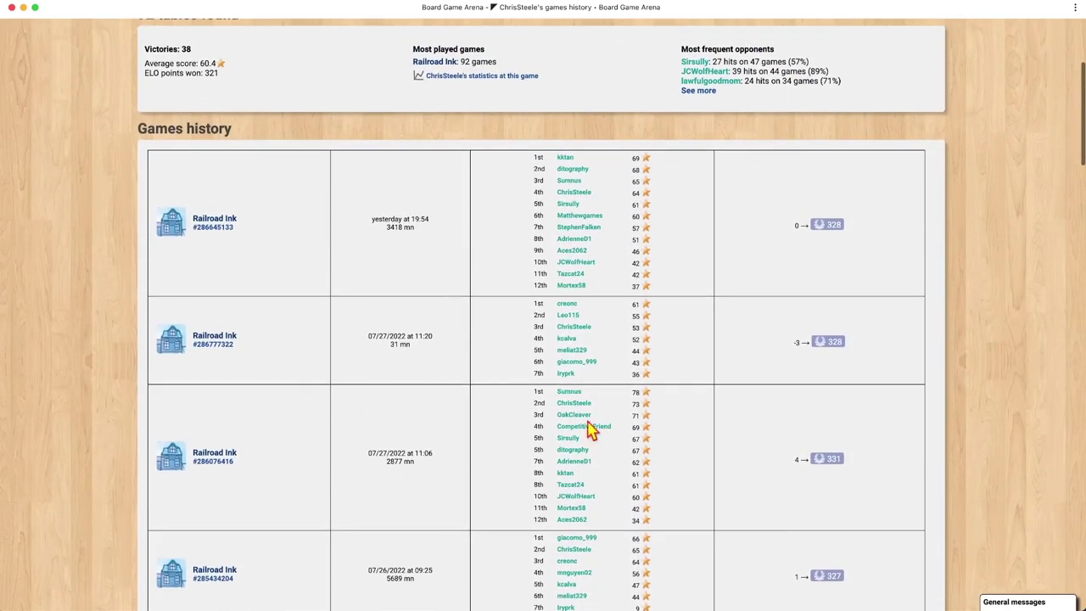
scroll(453, 376, up, 5)
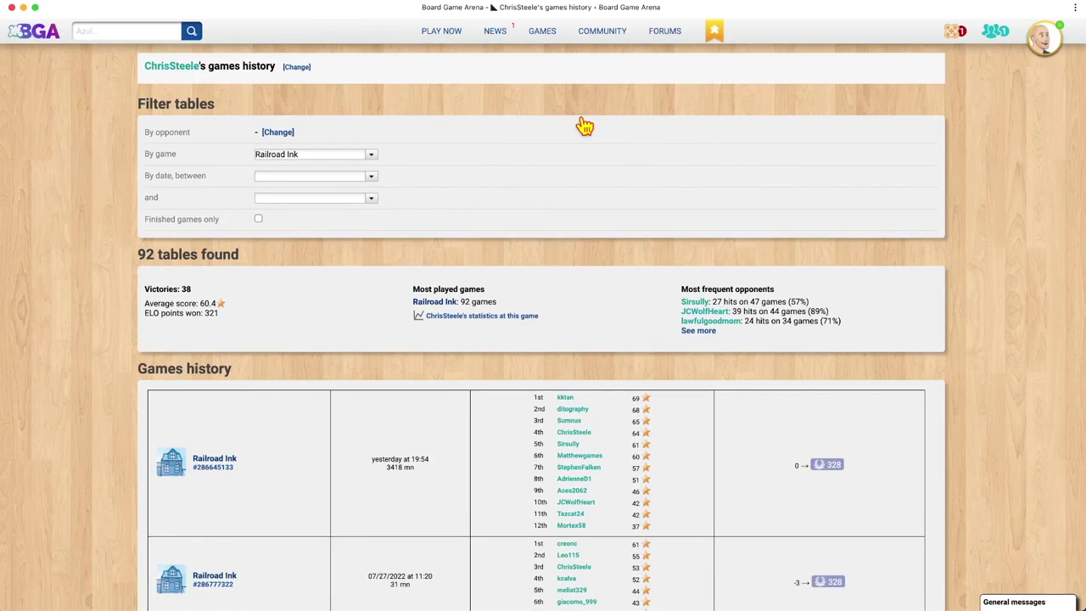
Switch to the incognito browser window and open the Board Game Arena F.A.Q. answer to "How is my ELO ranking computed?".
key(super+grave)
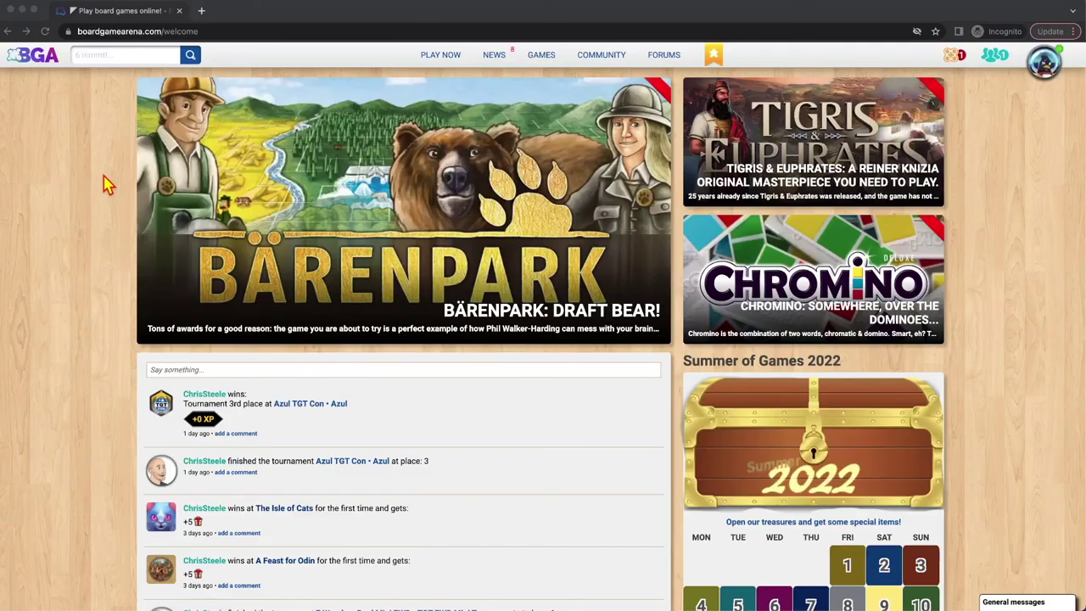
scroll(105, 185, down, 10)
scroll(106, 185, down, 3)
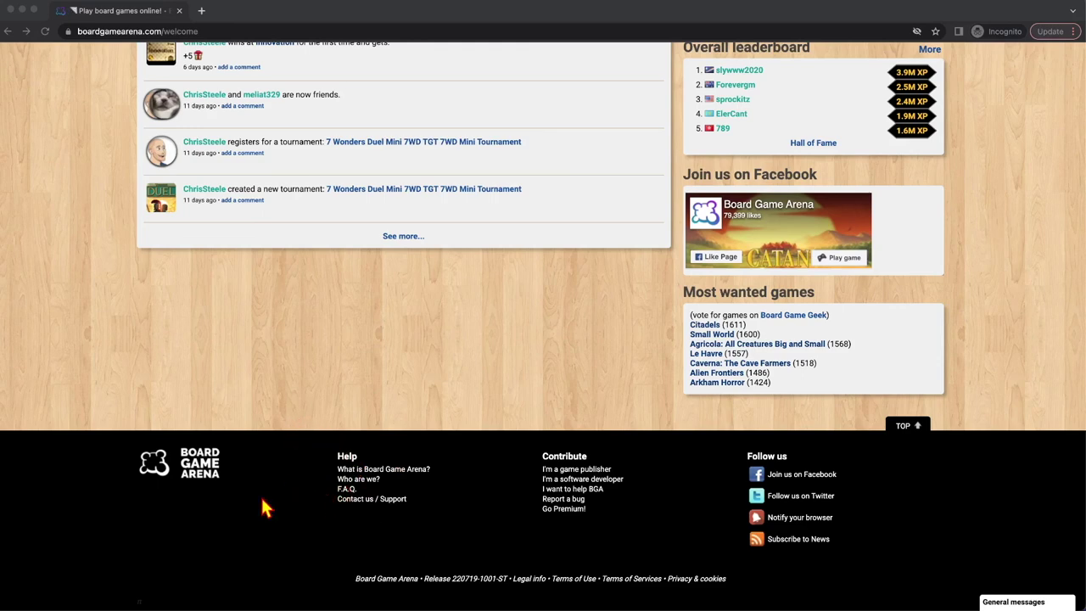
scroll(472, 373, up, 1)
scroll(458, 387, down, 1)
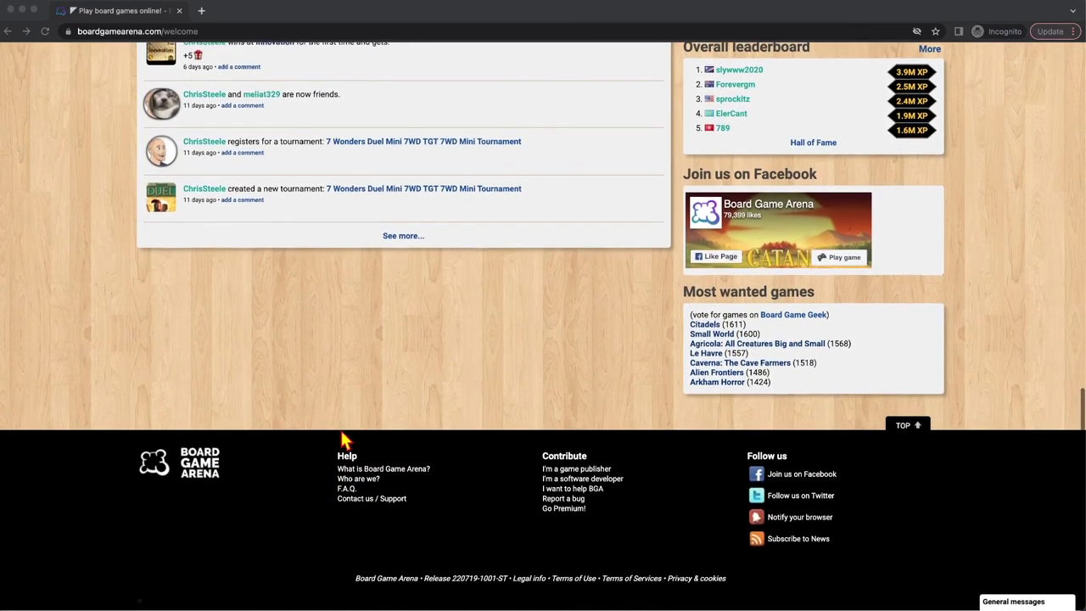
click(347, 491)
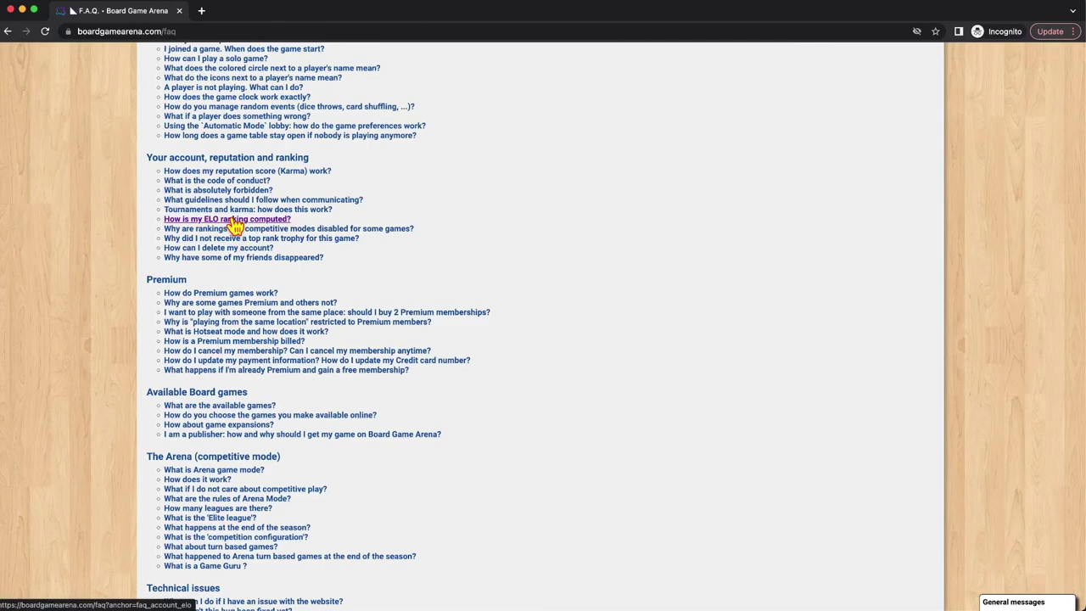
click(234, 221)
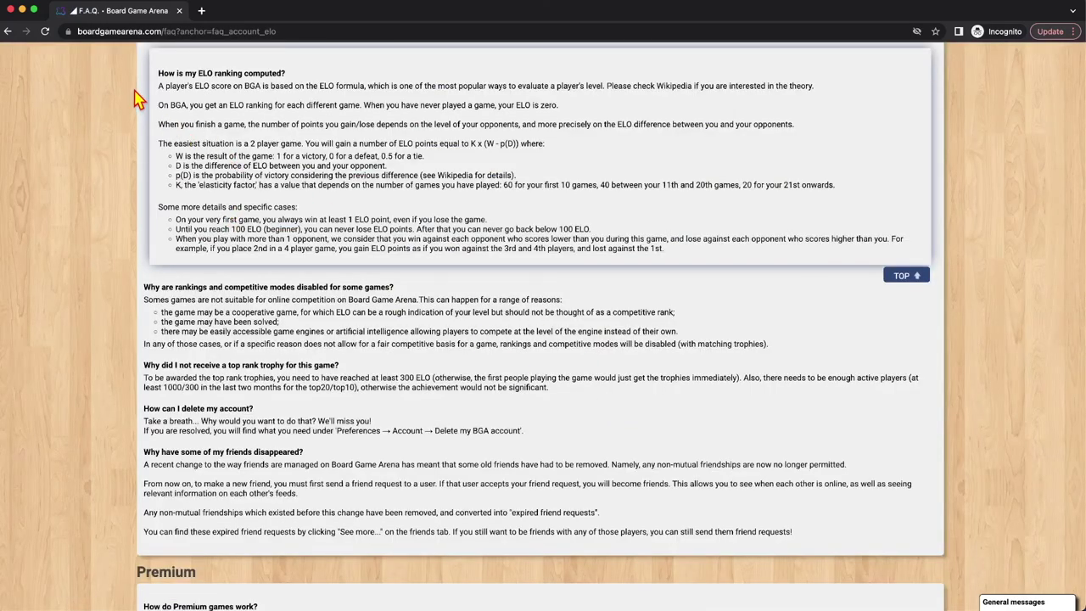